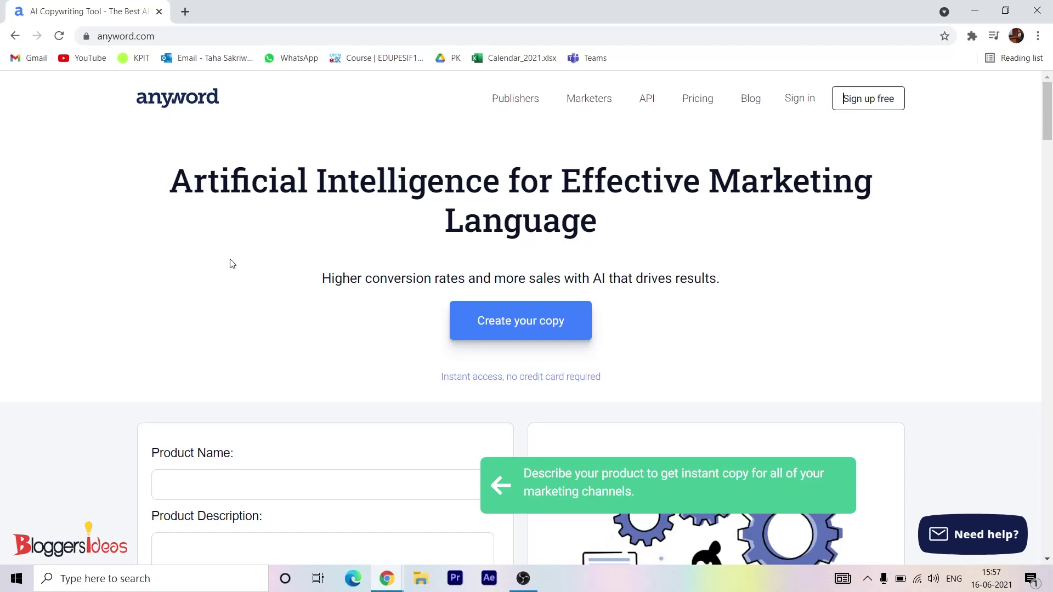
Look through the Anyword homepage, from the product form and feature sections to the testimonials, blog posts and publisher and developer offers.
scroll(232, 264, "down", 1)
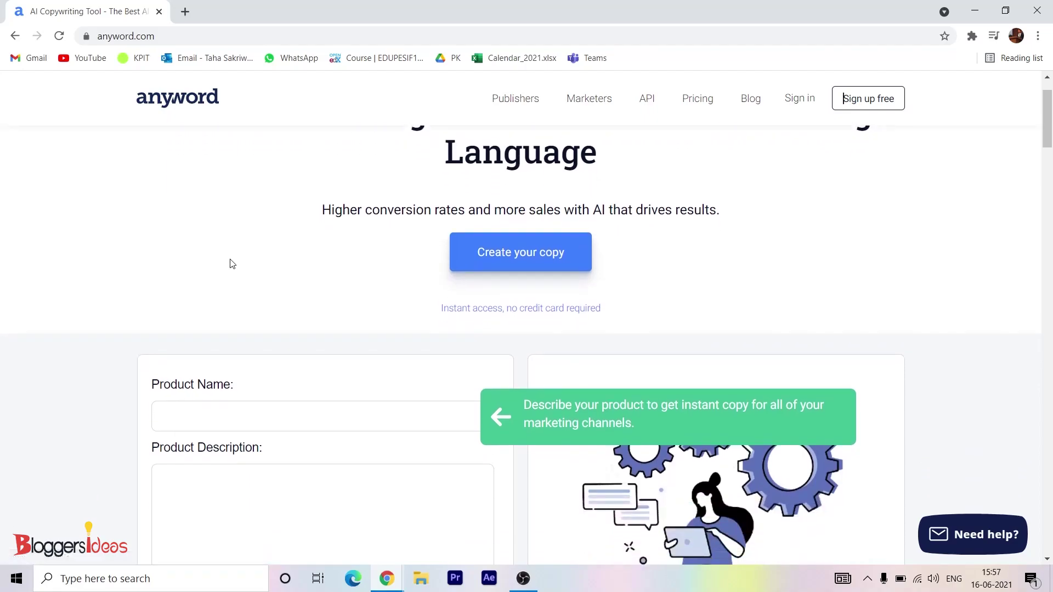
scroll(240, 264, "up", 1)
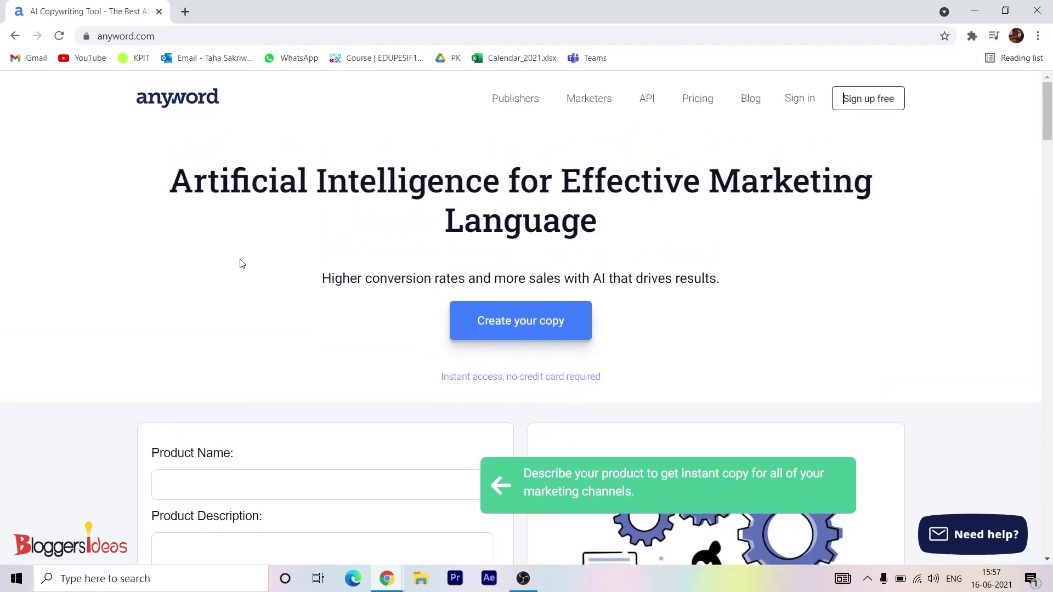
scroll(240, 264, "down", 10)
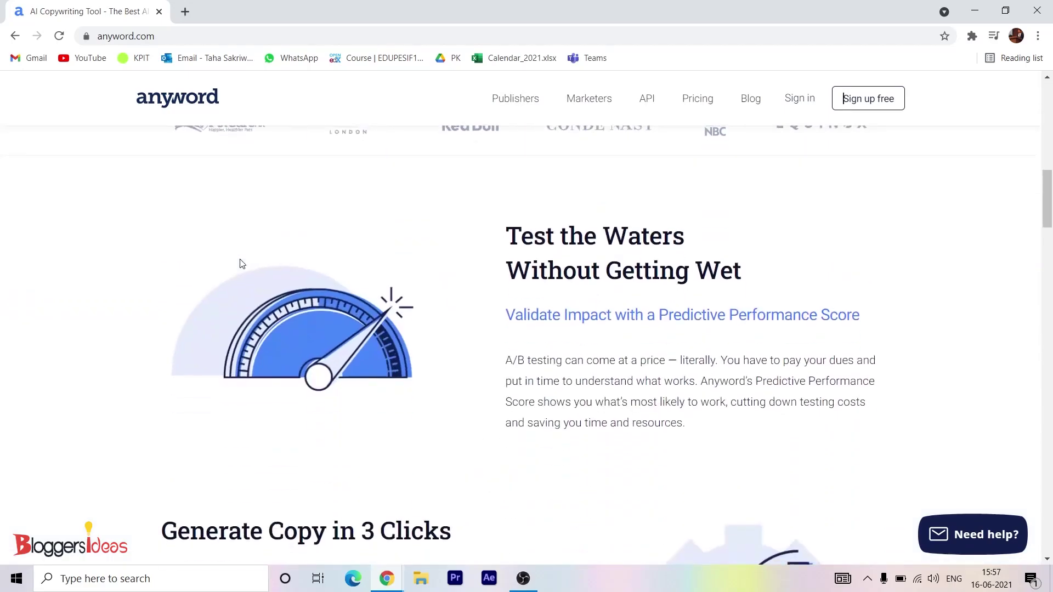
scroll(239, 263, "down", 5)
scroll(240, 262, "down", 4)
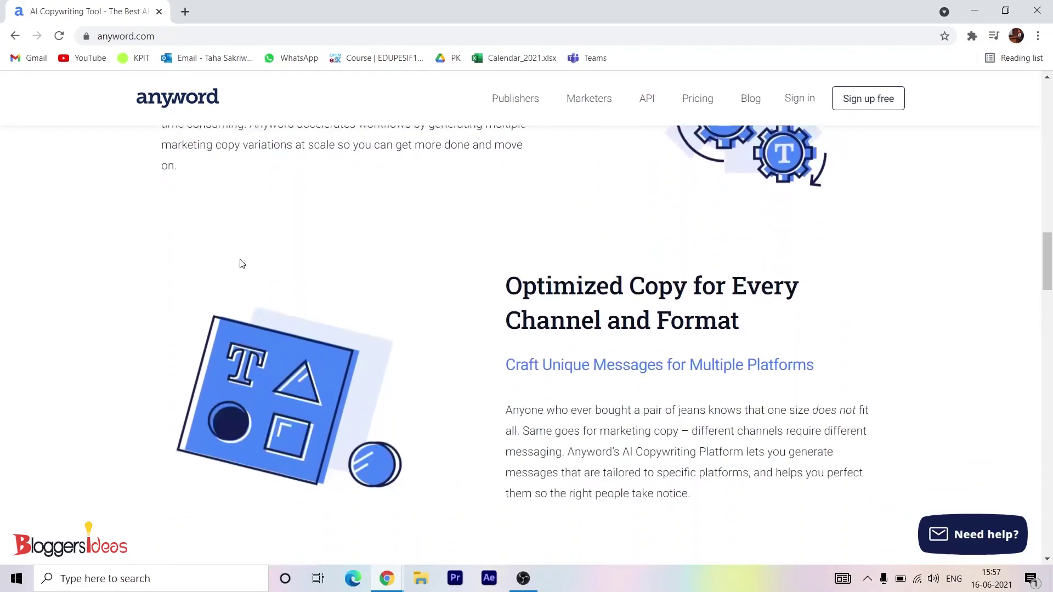
scroll(240, 262, "down", 4)
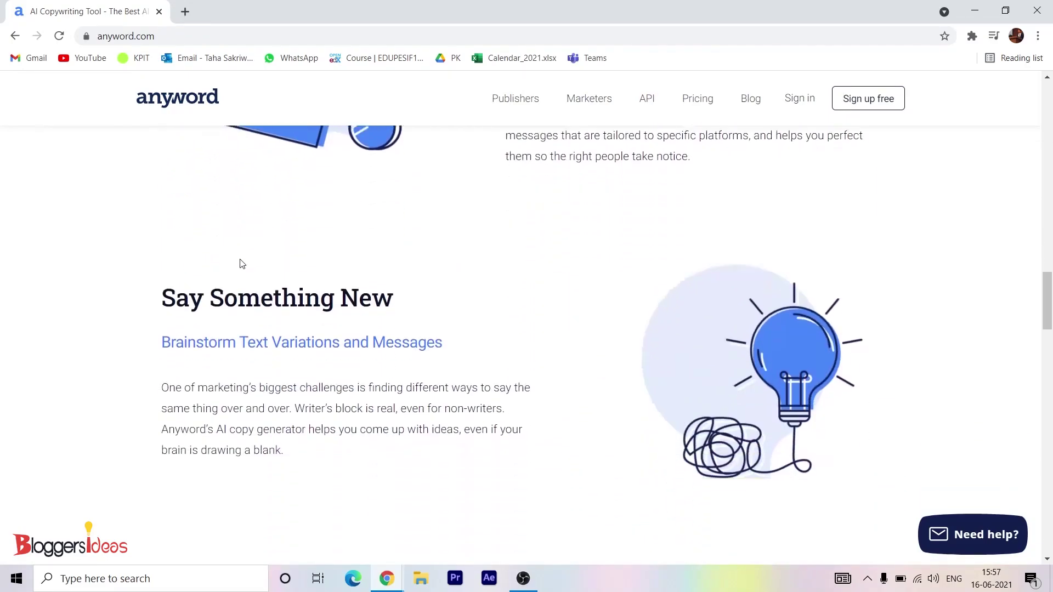
scroll(240, 264, "down", 8)
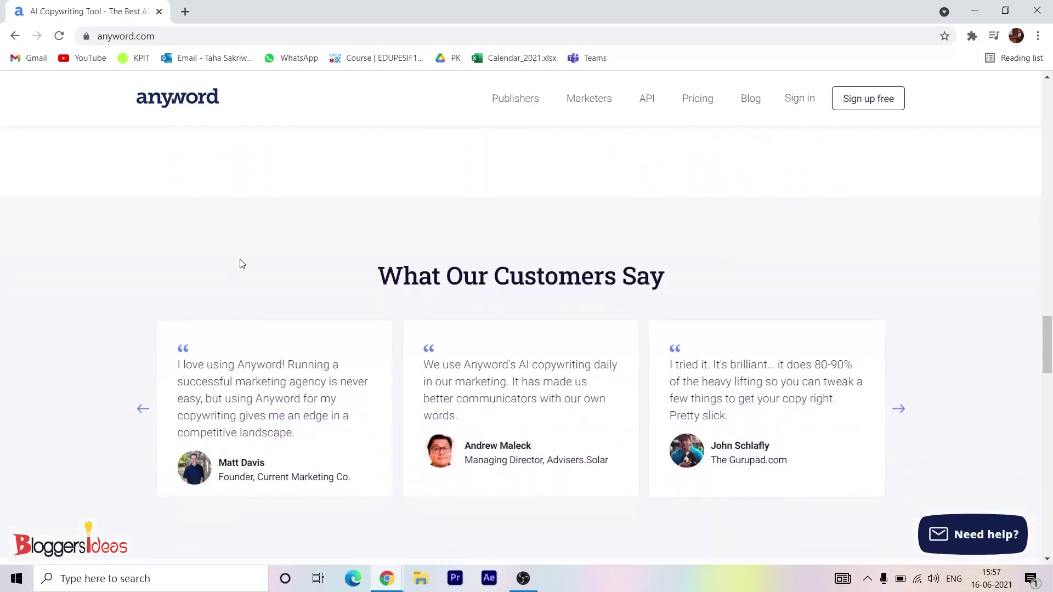
scroll(239, 264, "down", 4)
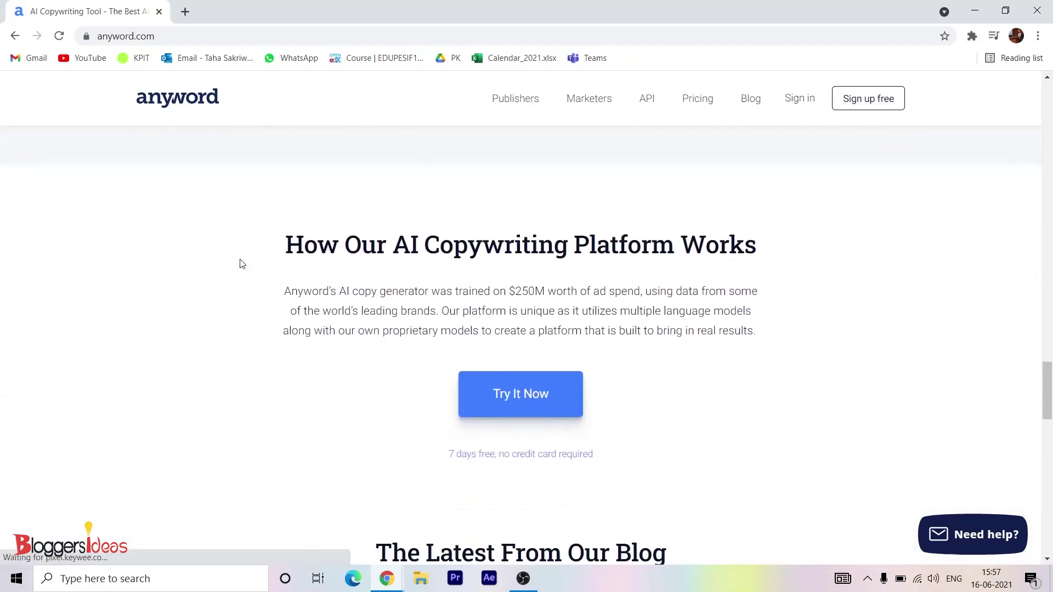
scroll(241, 264, "down", 6)
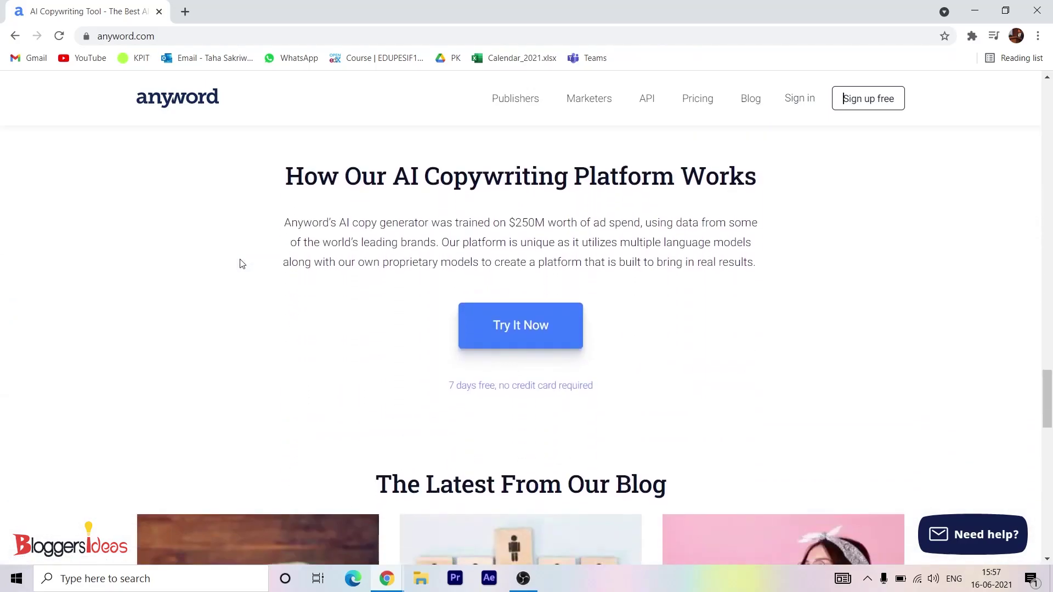
scroll(241, 263, "down", 10)
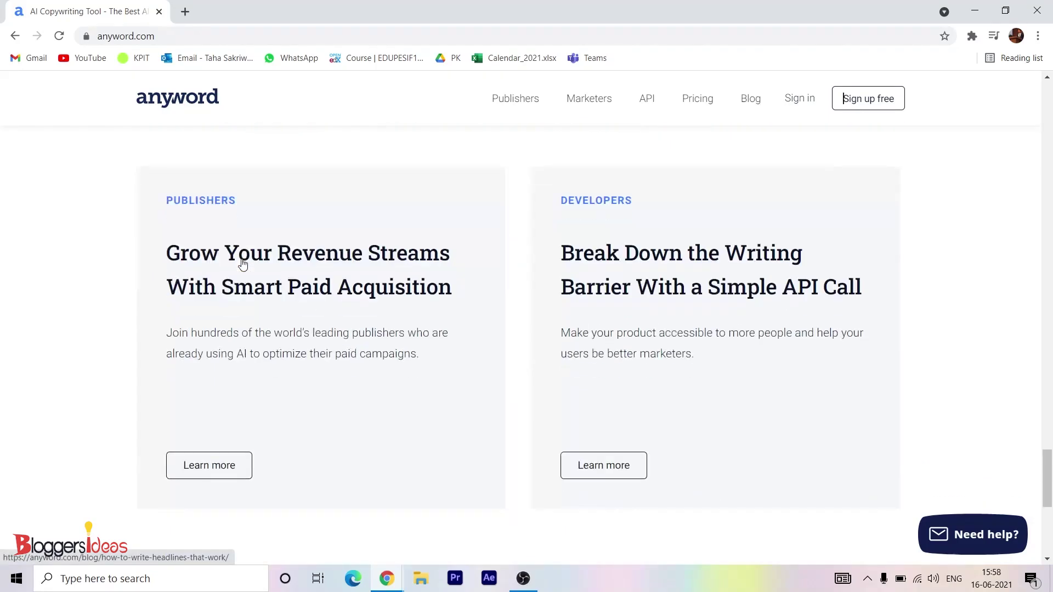
scroll(243, 260, "up", 20)
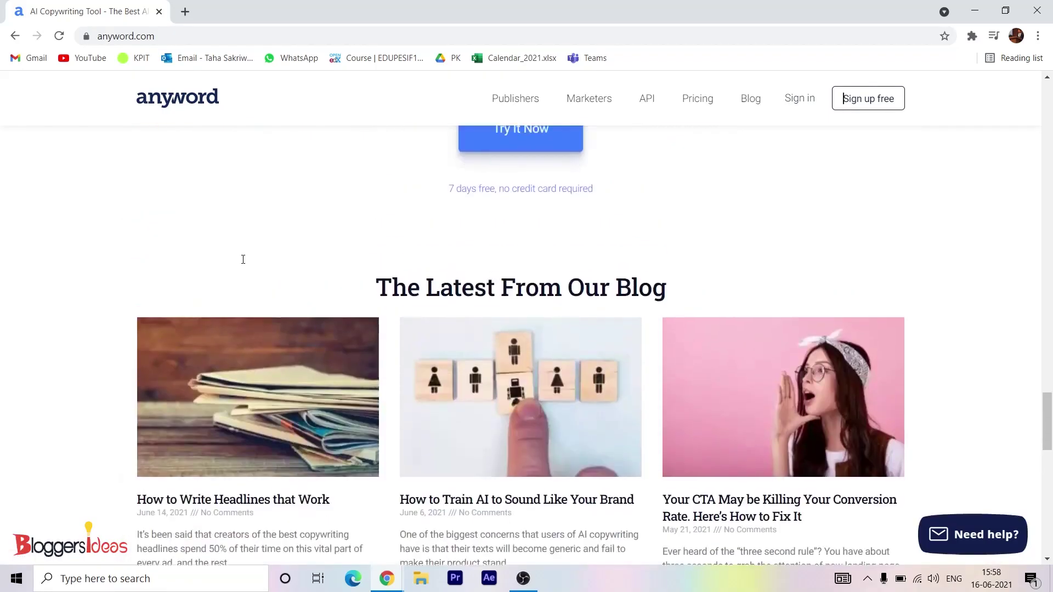
scroll(242, 259, "up", 12)
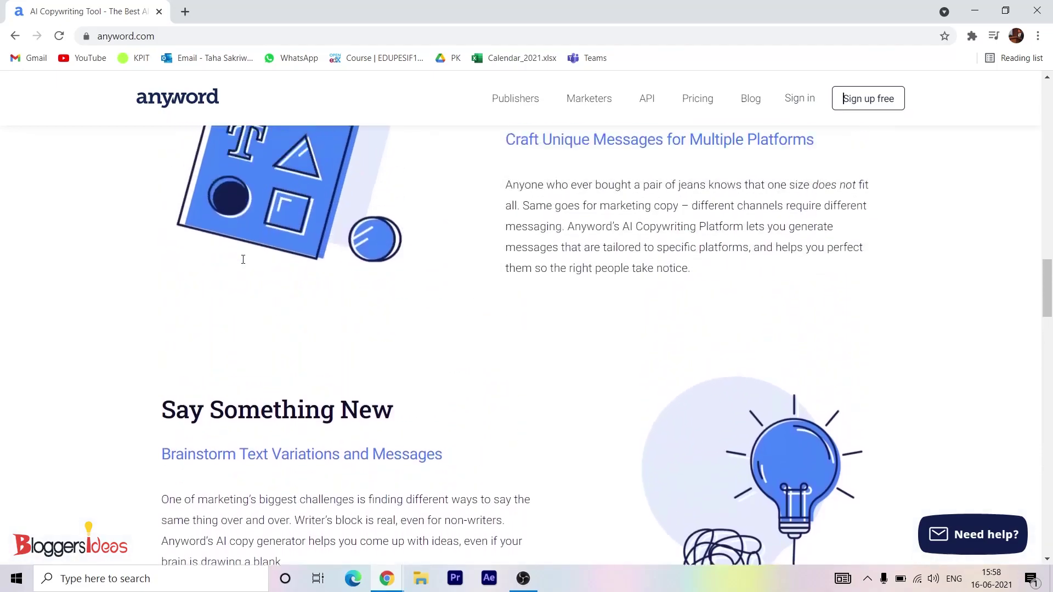
scroll(243, 260, "up", 10)
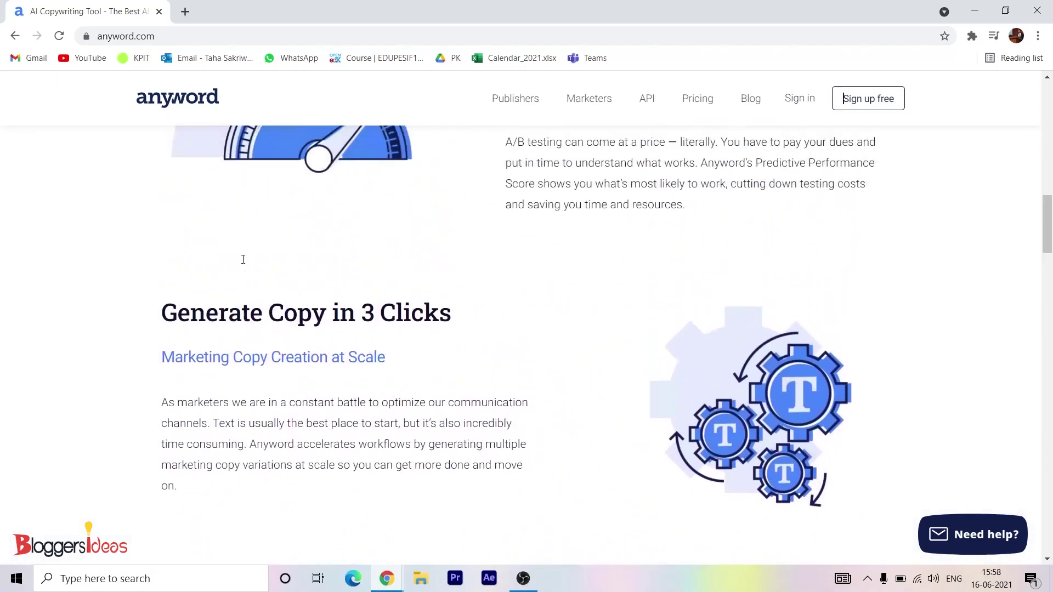
scroll(242, 259, "up", 10)
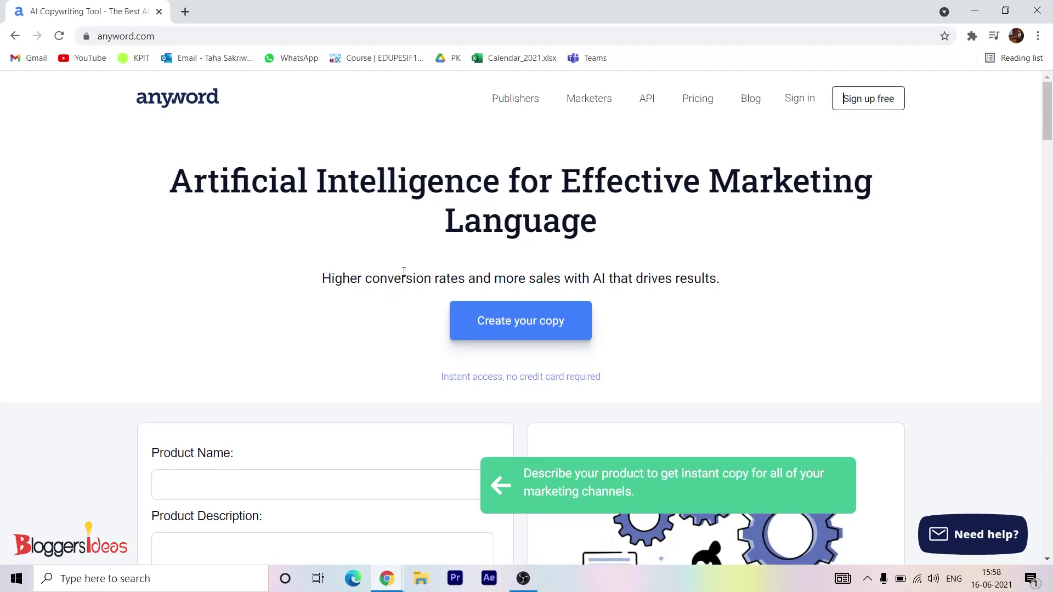
Examine the homepage's client brand logos and the section on the Predictive Performance Score.
scroll(751, 289, "down", 10)
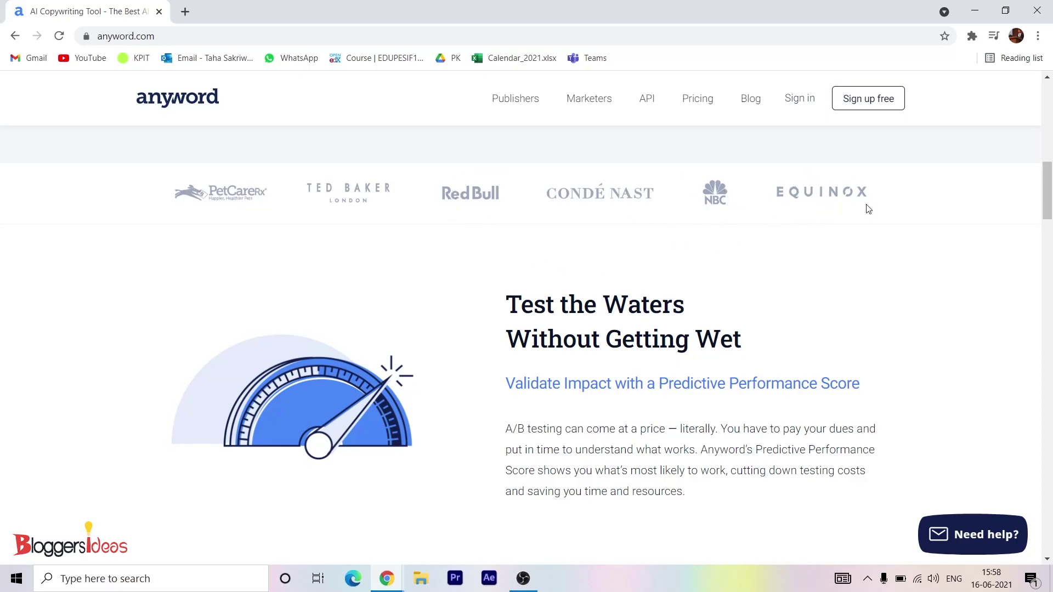
scroll(695, 292, "up", 3)
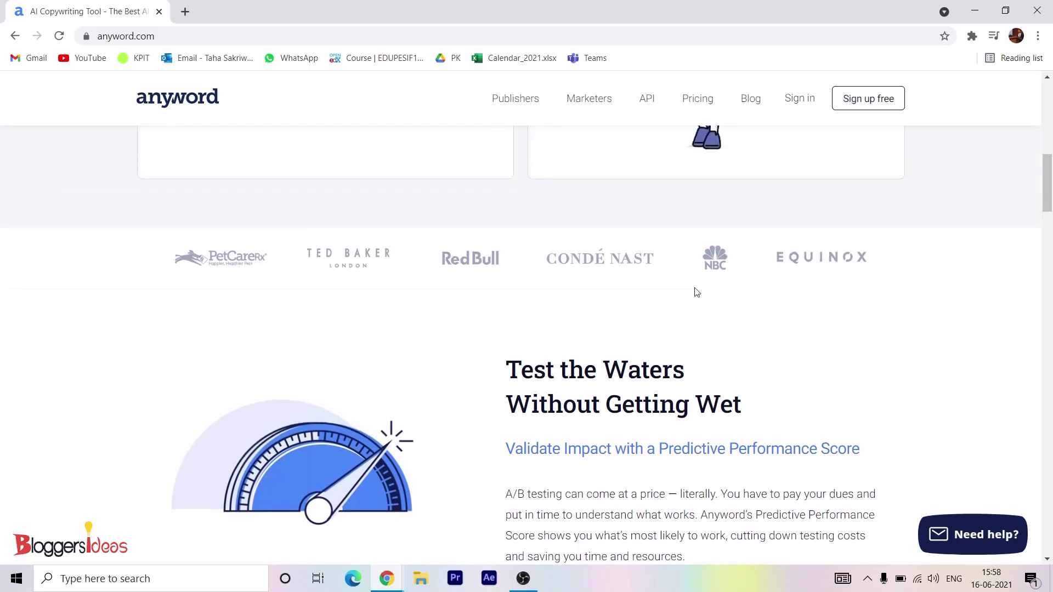
scroll(695, 291, "down", 10)
scroll(695, 292, "up", 6)
scroll(695, 291, "down", 10)
scroll(695, 288, "up", 2)
scroll(695, 287, "up", 15)
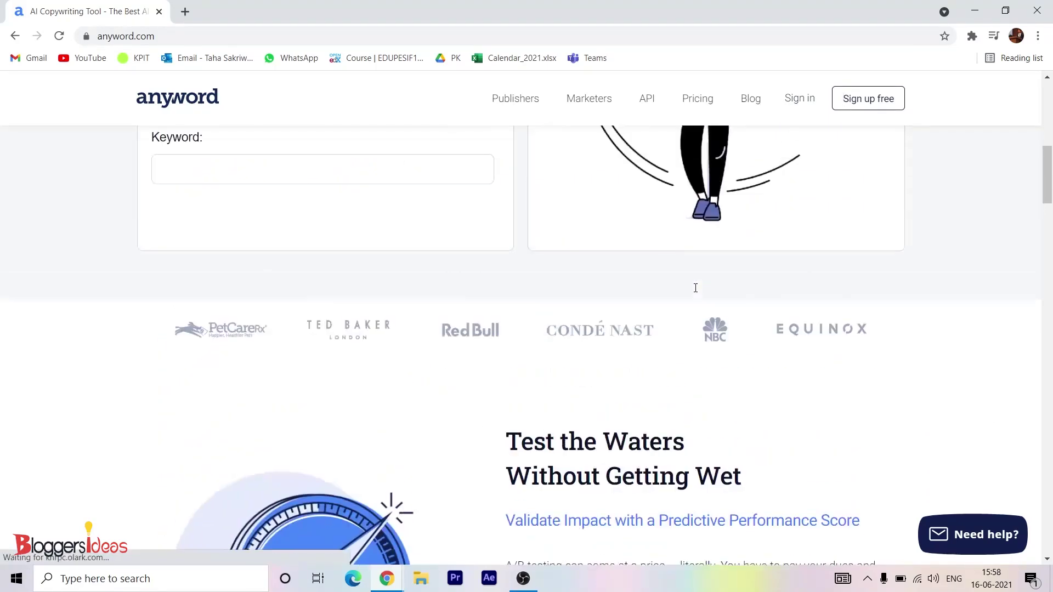
Open the Pricing page and review the names of the Starter, Pro and Enterprise plans.
left_click(699, 105)
scroll(653, 348, "down", 4)
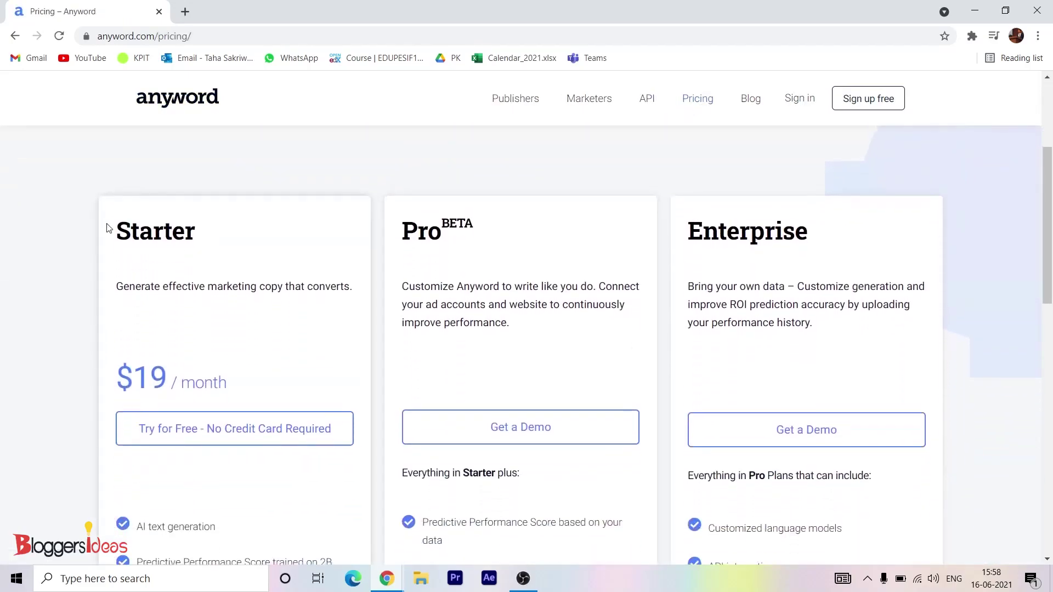
left_click_drag(114, 231, 222, 242)
left_click(222, 242)
left_click_drag(399, 237, 480, 229)
left_click(476, 231)
left_click_drag(702, 230, 790, 231)
left_click(790, 230)
left_click_drag(480, 233, 440, 229)
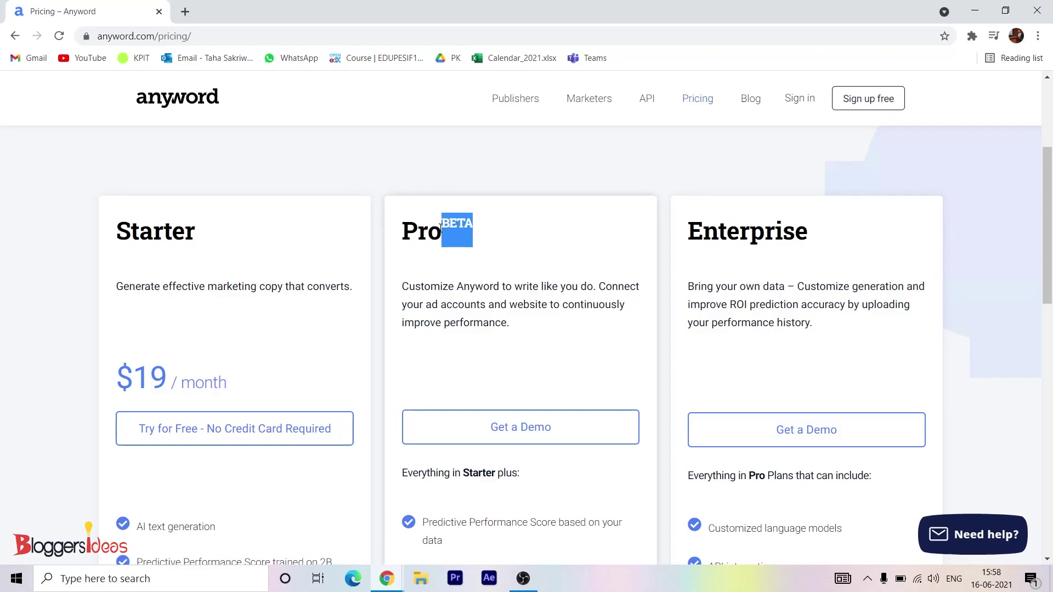
left_click(506, 236)
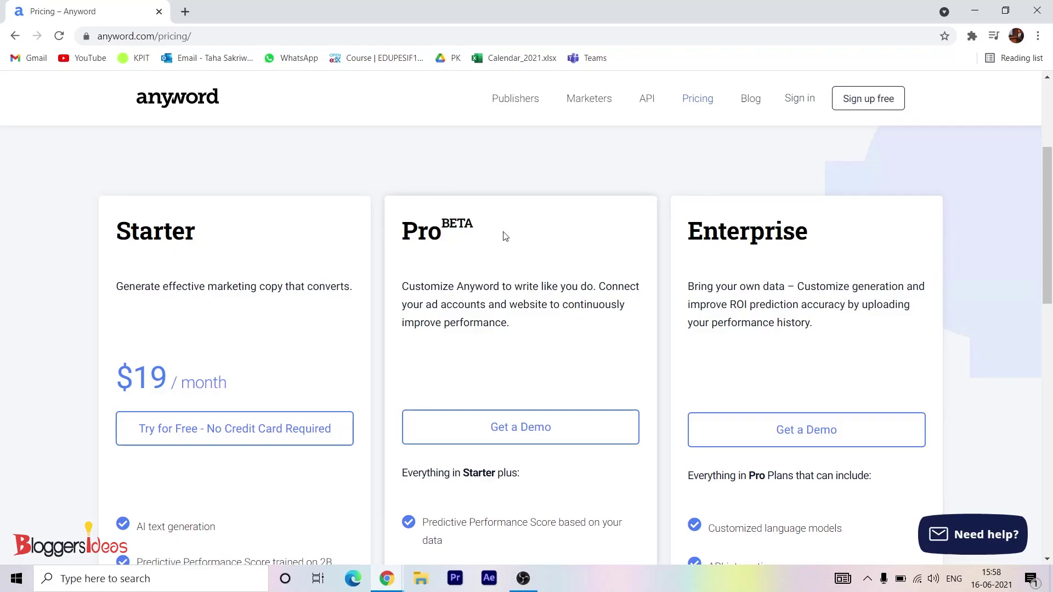
Examine the Starter plan's description and monthly price.
left_click_drag(200, 241, 109, 238)
left_click(109, 238)
left_click_drag(114, 278, 373, 289)
scroll(324, 322, "down", 1)
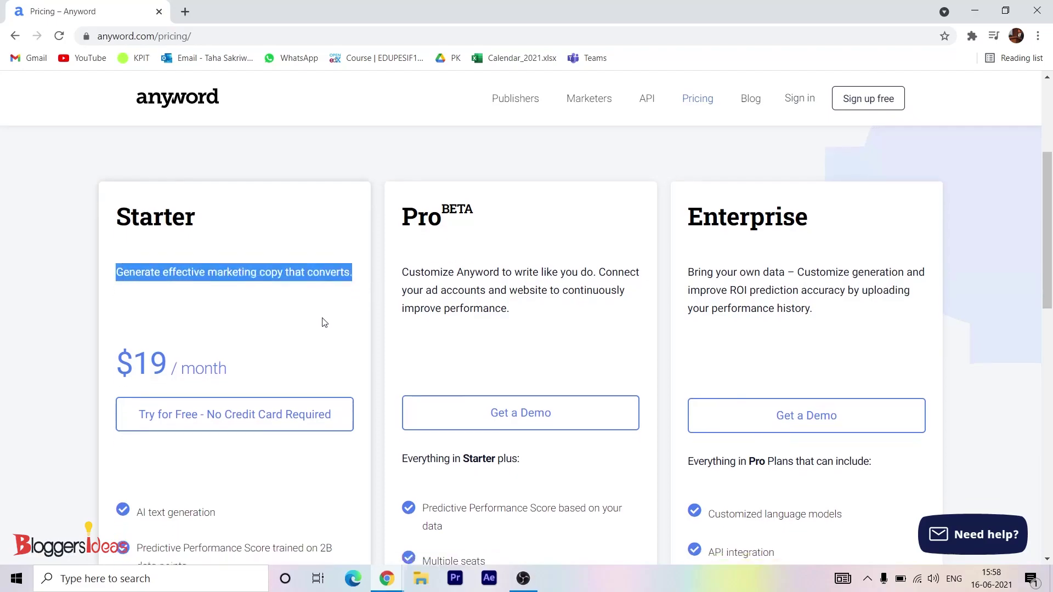
double_click(173, 314)
left_click(174, 313)
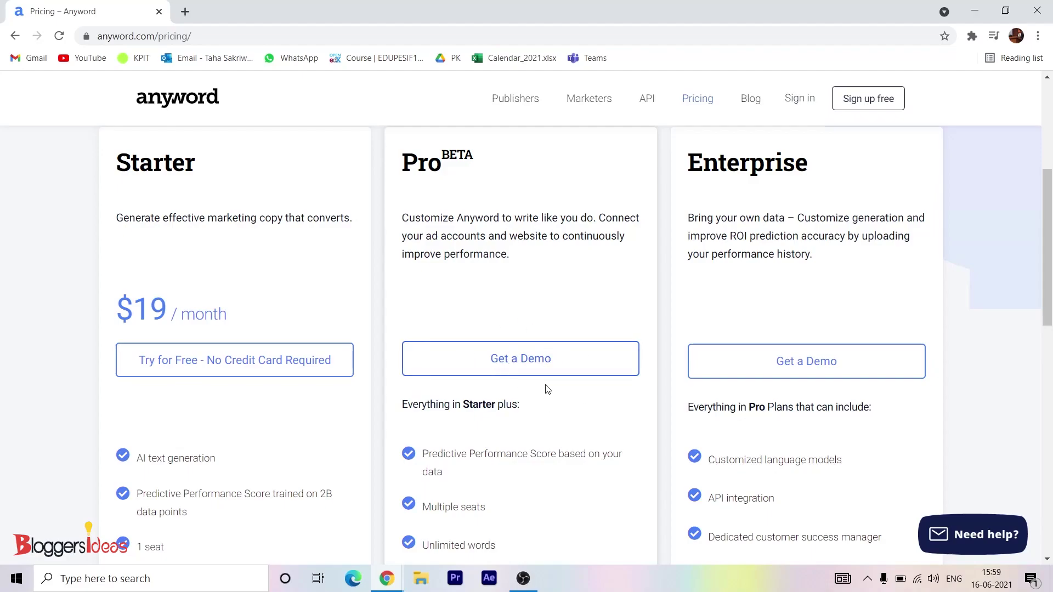
Compare the demo offers and feature lists of the Pro and Enterprise plans with the Starter plan.
scroll(563, 373, "down", 1)
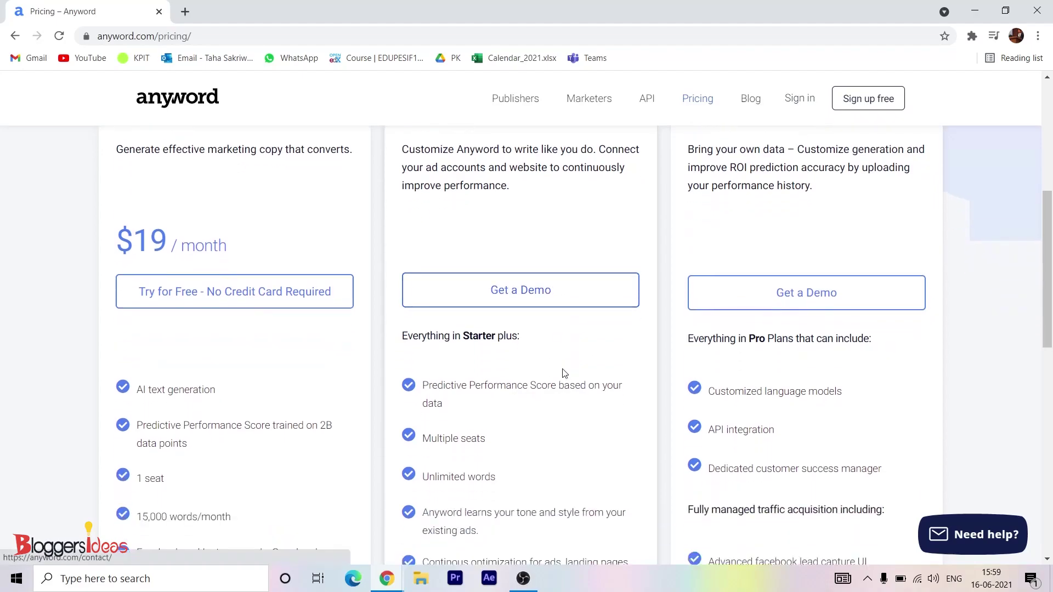
scroll(638, 392, "up", 3)
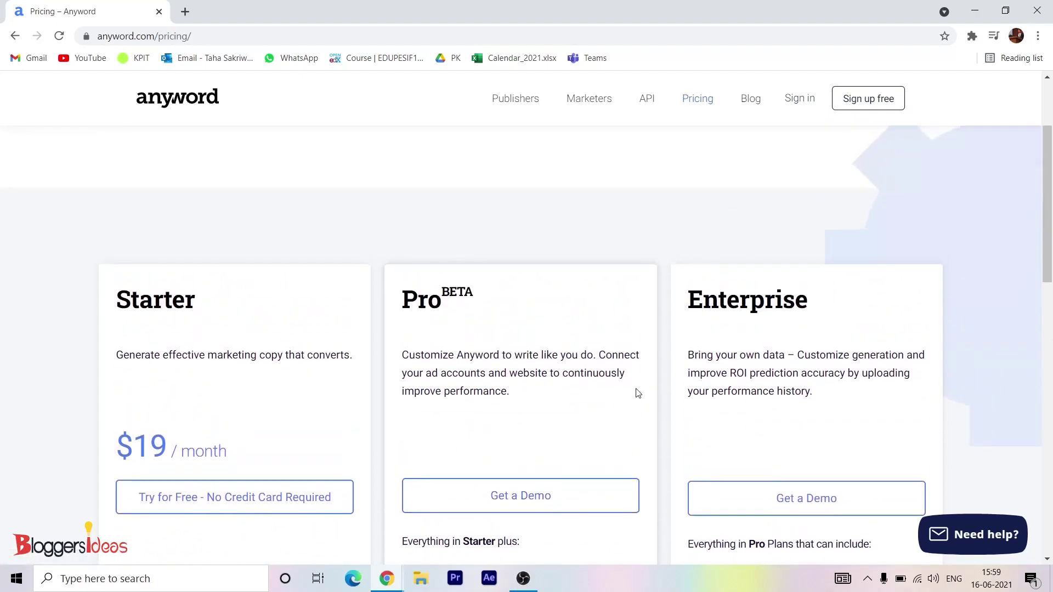
scroll(660, 402, "down", 3)
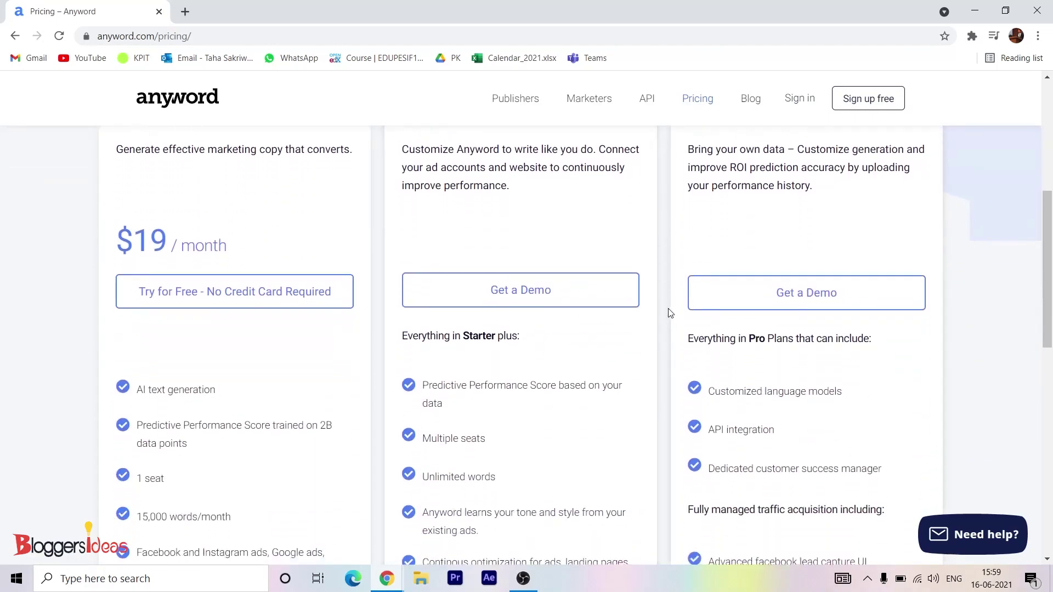
scroll(760, 250, "up", 1)
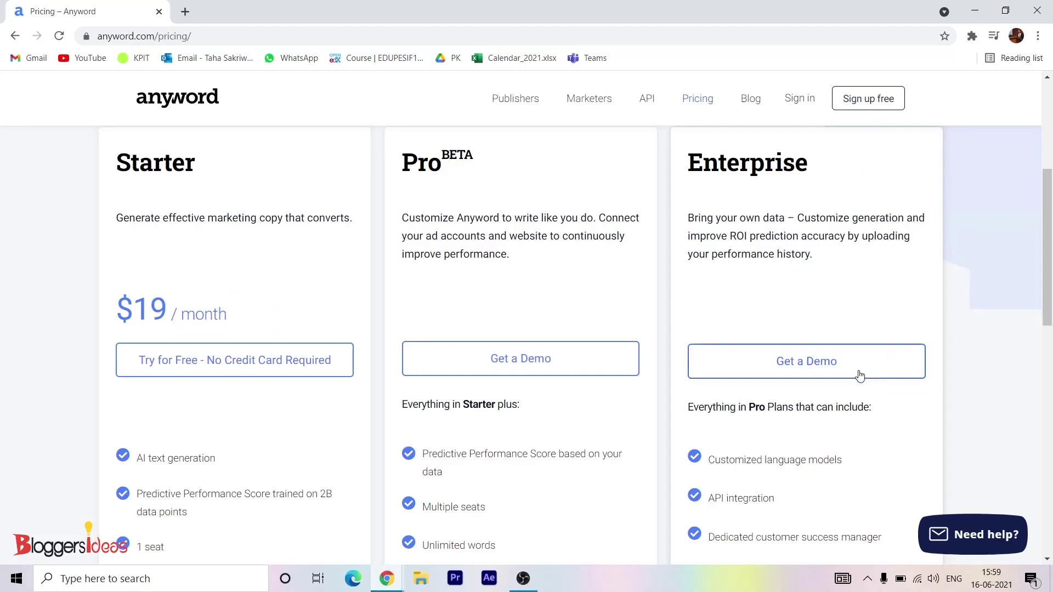
Read the Starter plan's text generation, performance score, seat and monthly word allowance entries.
left_click_drag(120, 170, 225, 167)
left_click(225, 167)
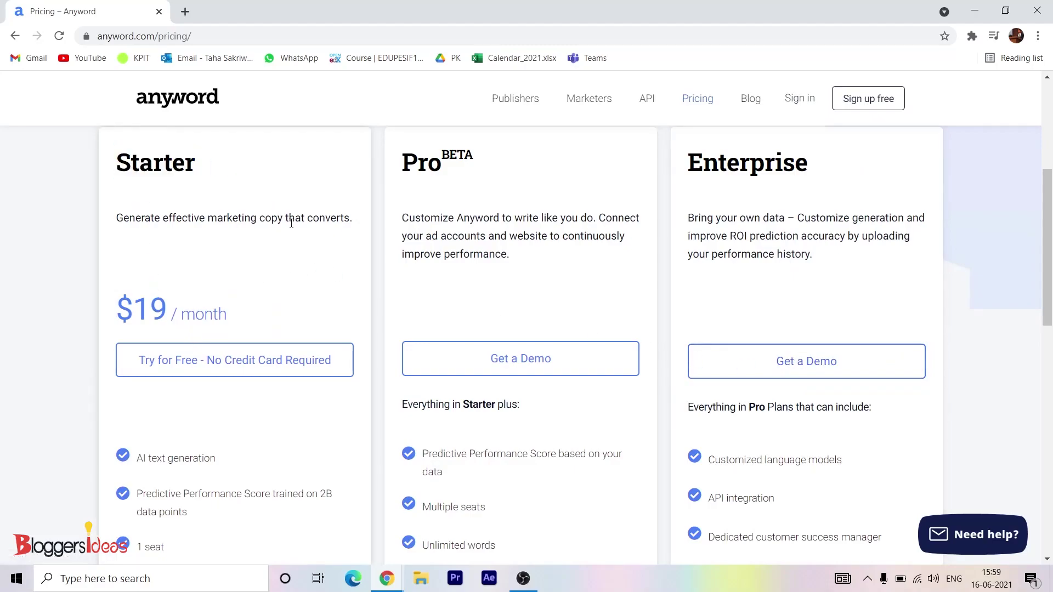
scroll(220, 257, "down", 1)
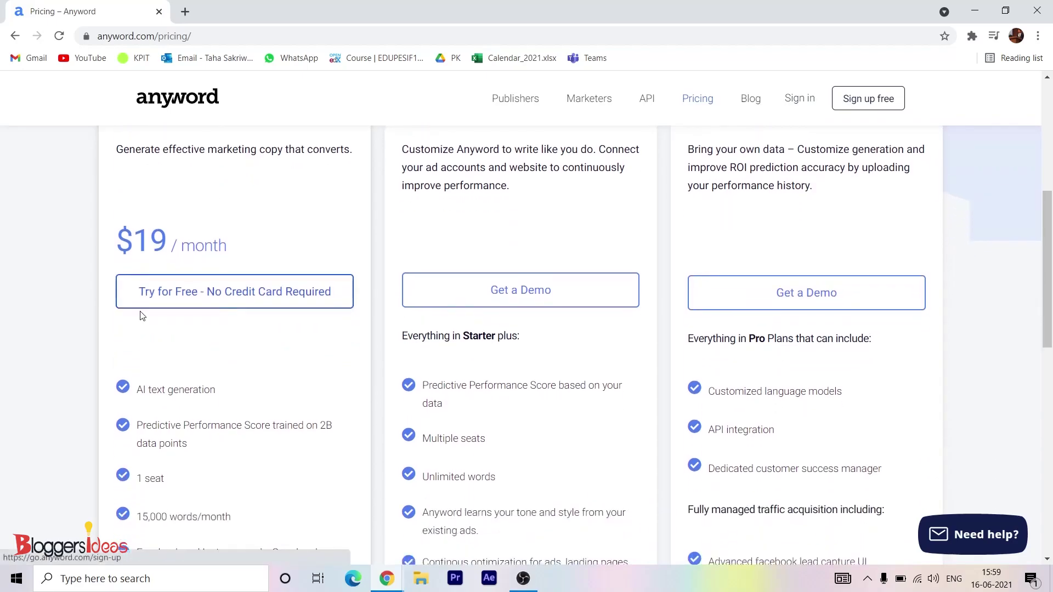
scroll(271, 344, "down", 2)
left_click_drag(138, 254, 233, 261)
left_click(159, 282)
left_click_drag(136, 292, 188, 302)
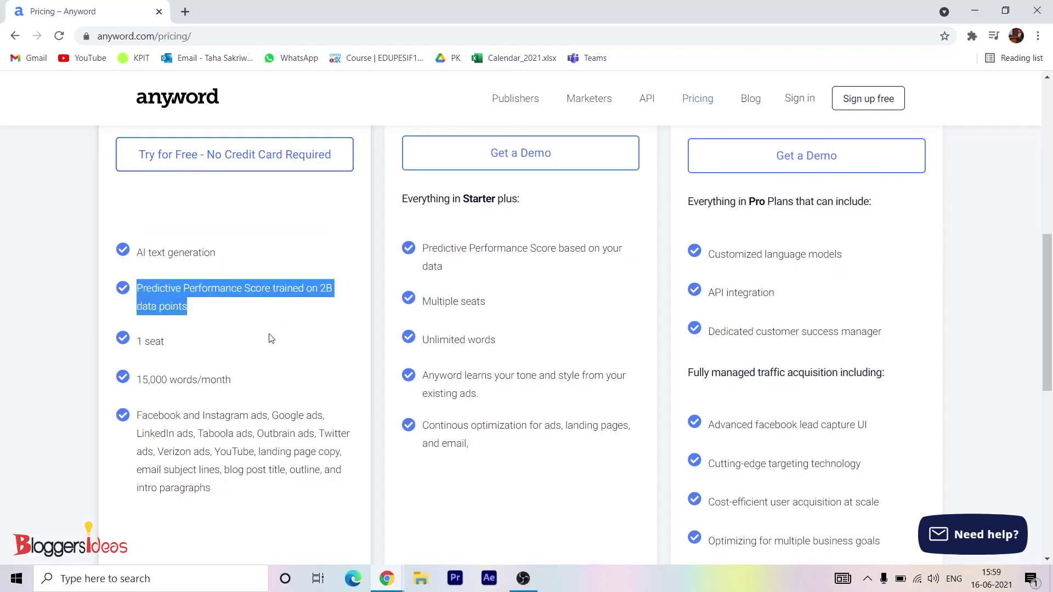
left_click_drag(138, 342, 165, 343)
left_click(255, 382)
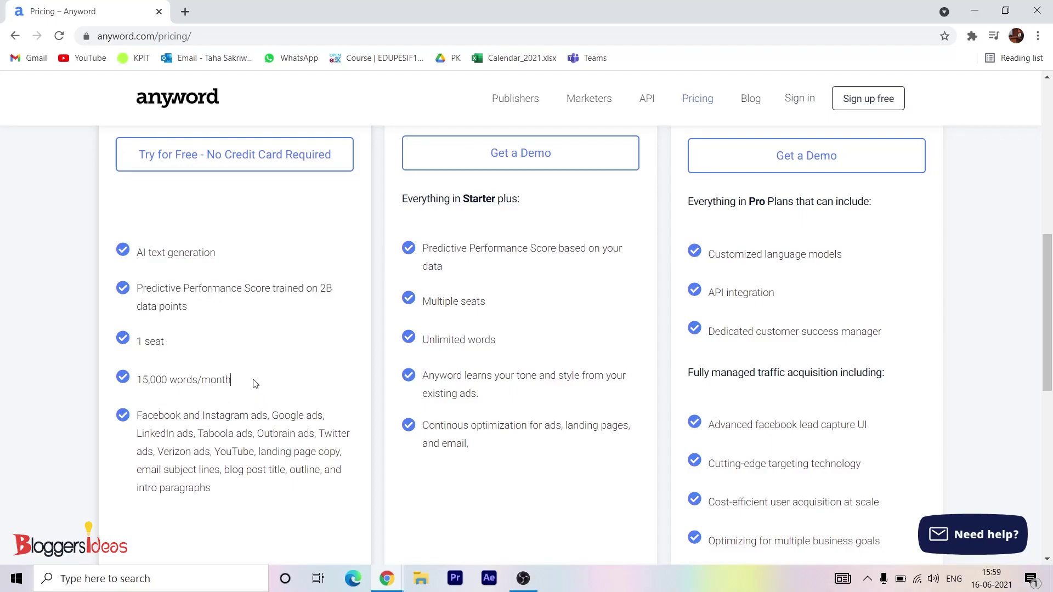
left_click_drag(254, 384, 135, 382)
Read which ad channels and blog content types the Starter plan covers, and return to the top of the pricing page.
scroll(236, 362, "down", 1)
left_click(141, 361)
left_click_drag(137, 346, 267, 352)
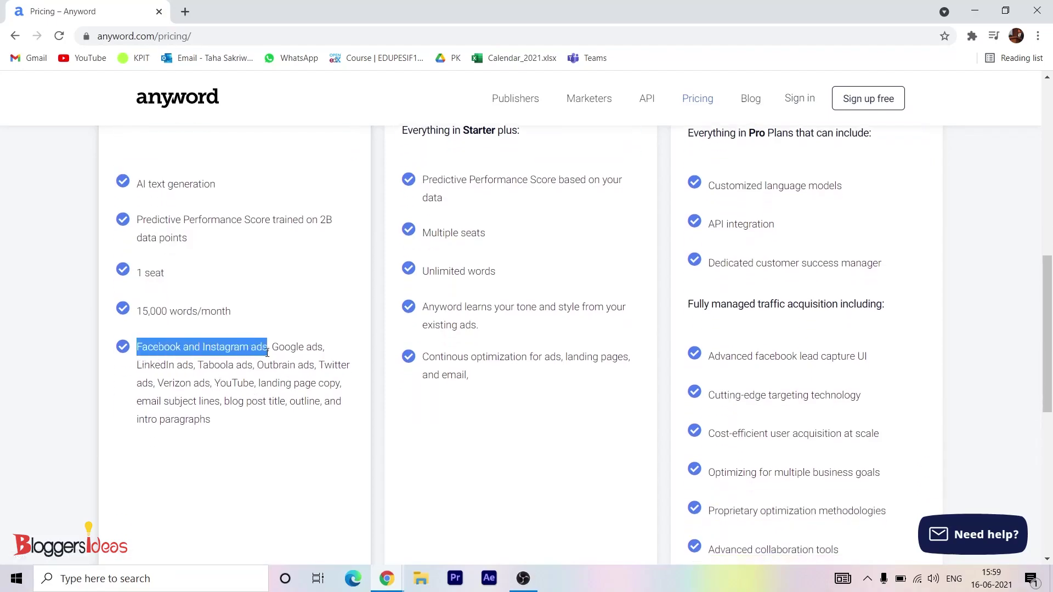
left_click(219, 399)
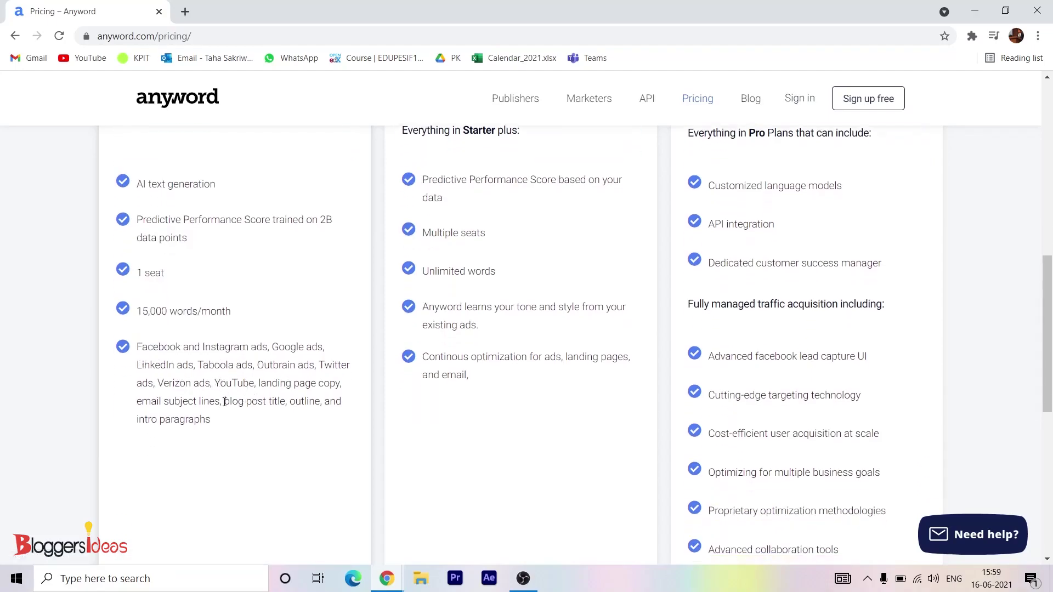
left_click_drag(224, 401, 285, 404)
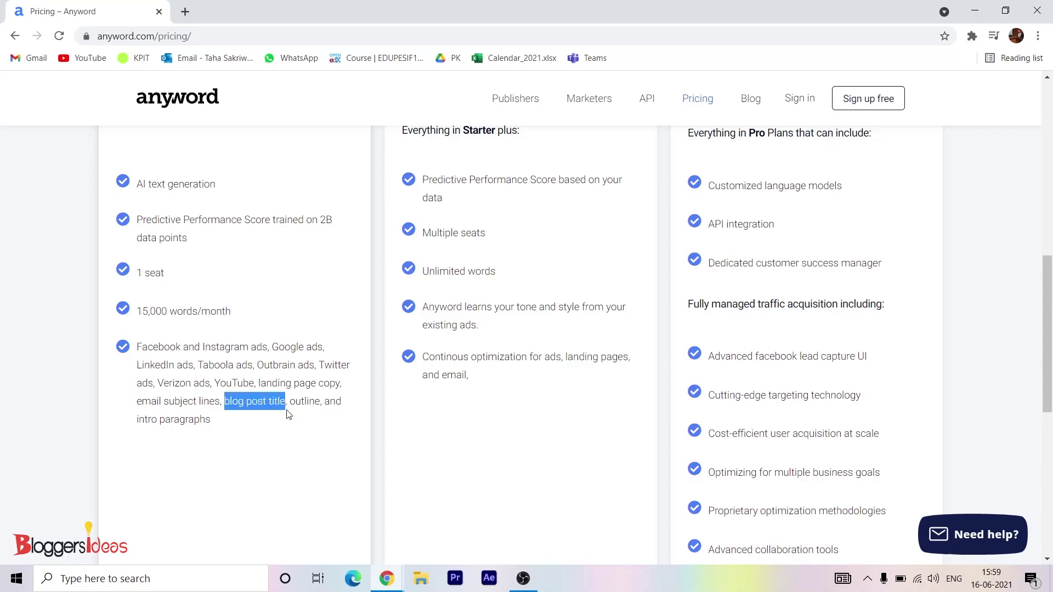
left_click(288, 414)
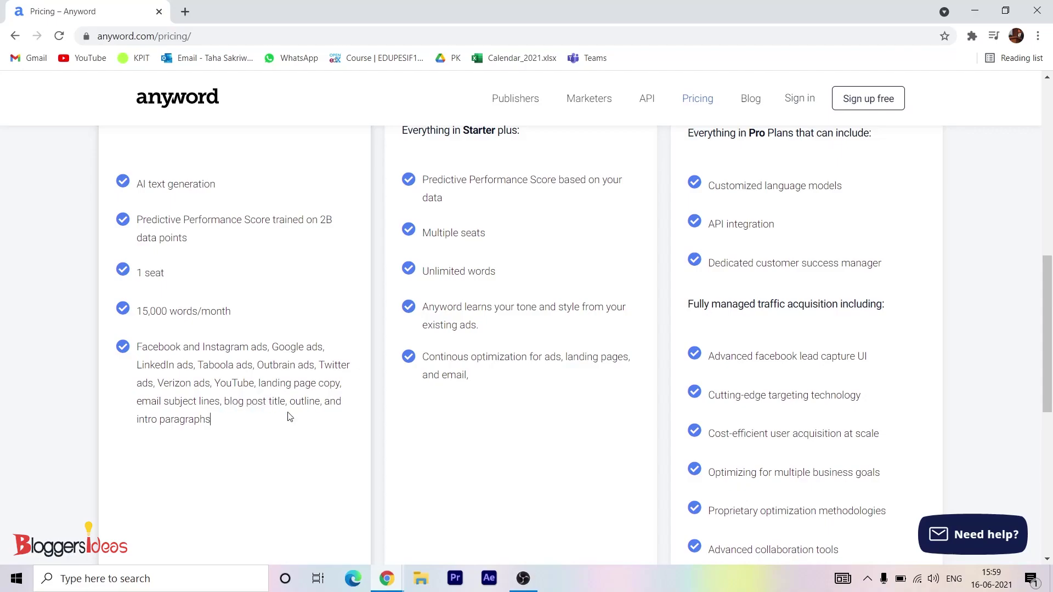
scroll(374, 431, "down", 1)
scroll(377, 422, "up", 3)
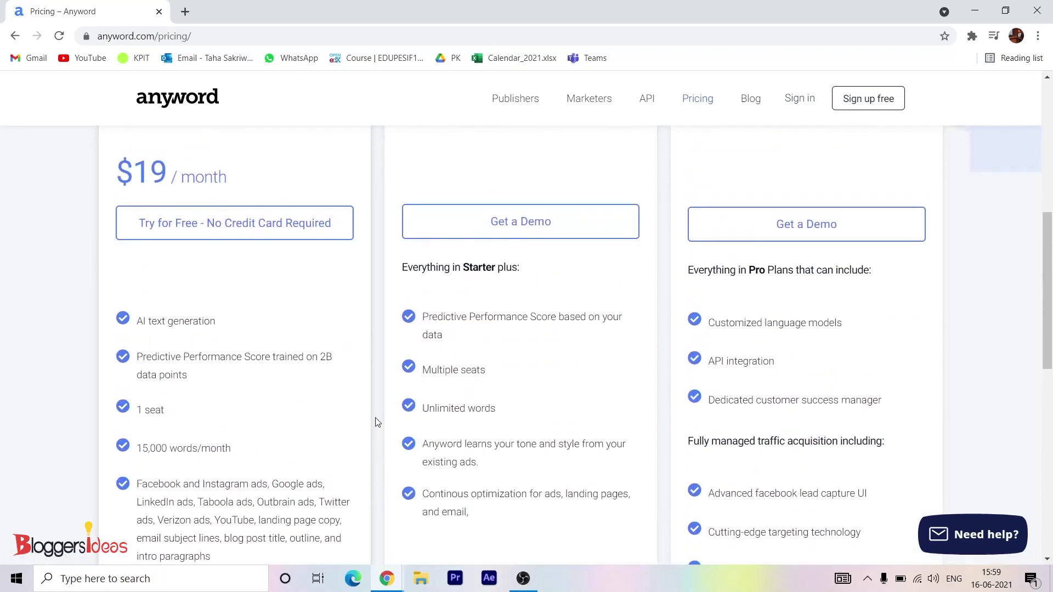
scroll(377, 422, "up", 5)
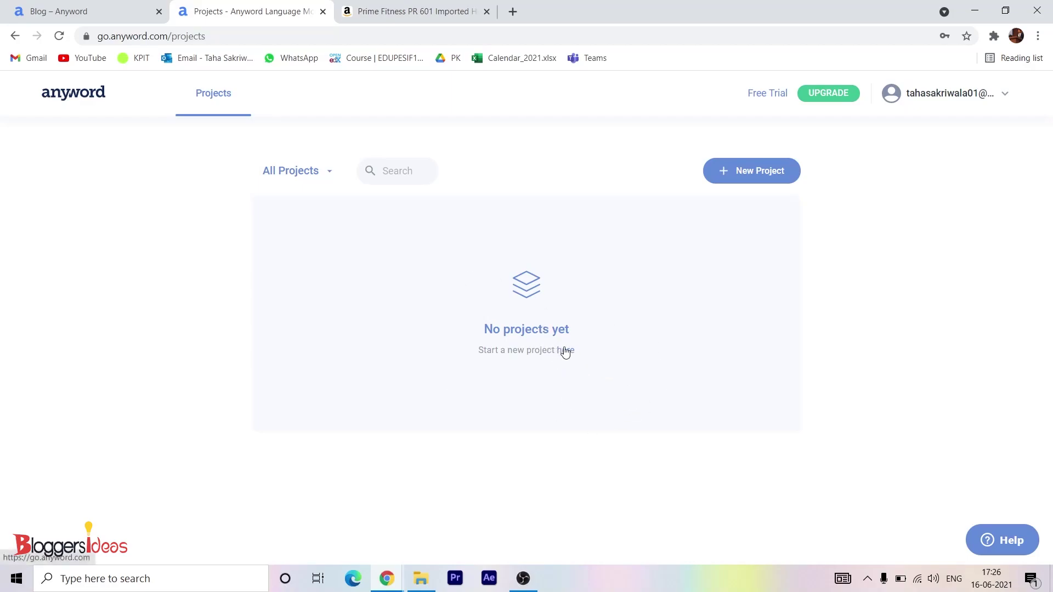
Start a new ad copy project and look over its project name, industry and landing page fields.
left_click(751, 171)
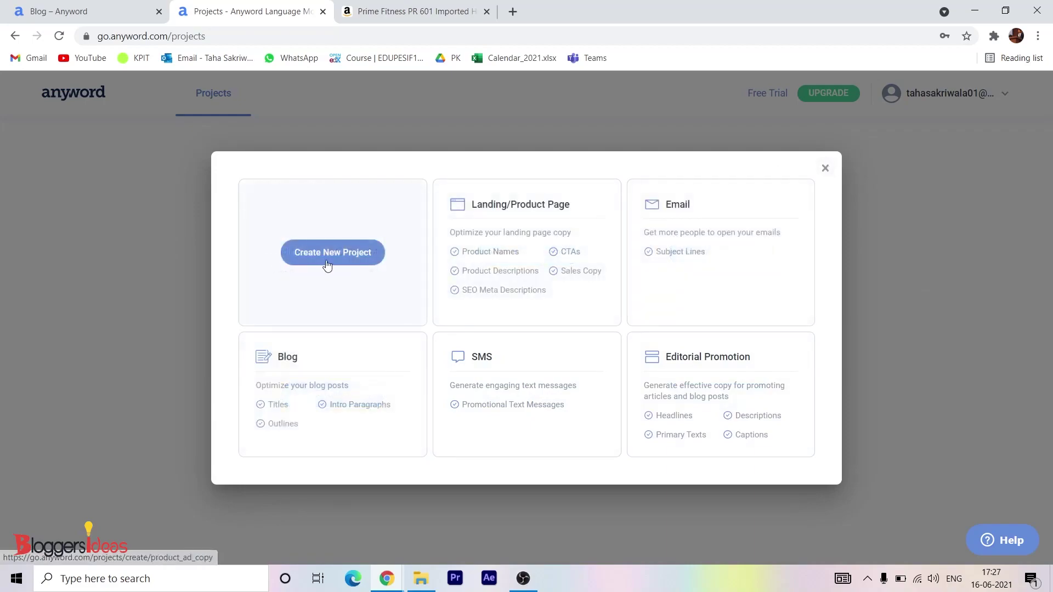
left_click(341, 253)
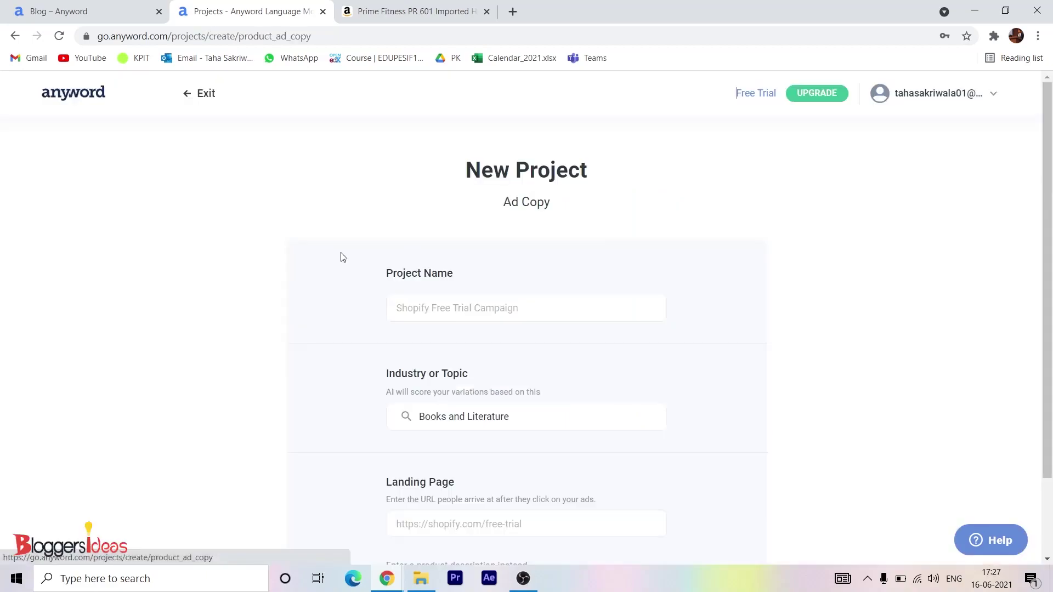
left_click(453, 303)
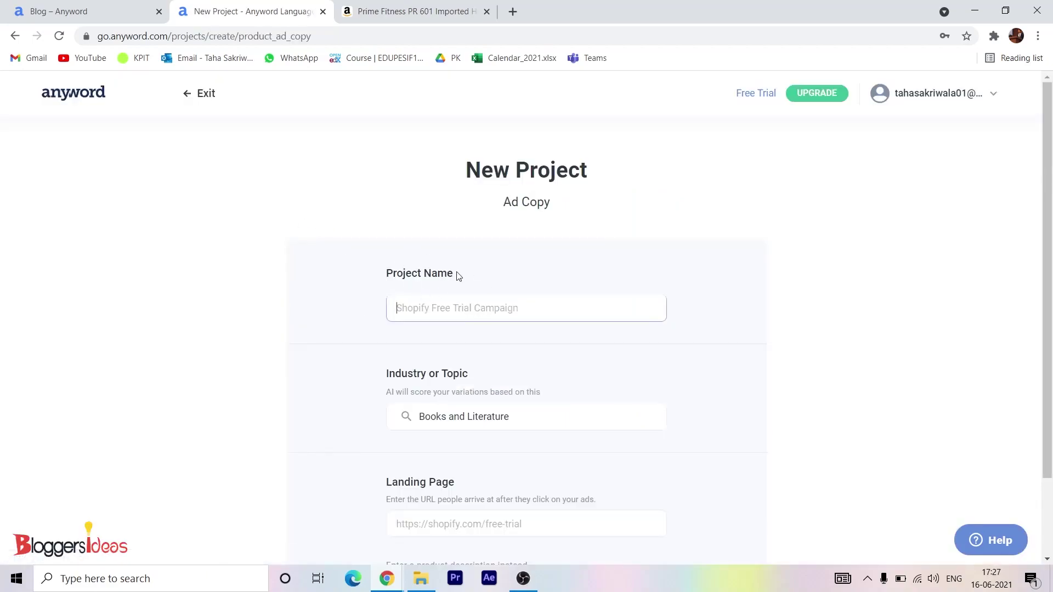
left_click_drag(454, 276, 385, 281)
scroll(354, 338, "down", 1)
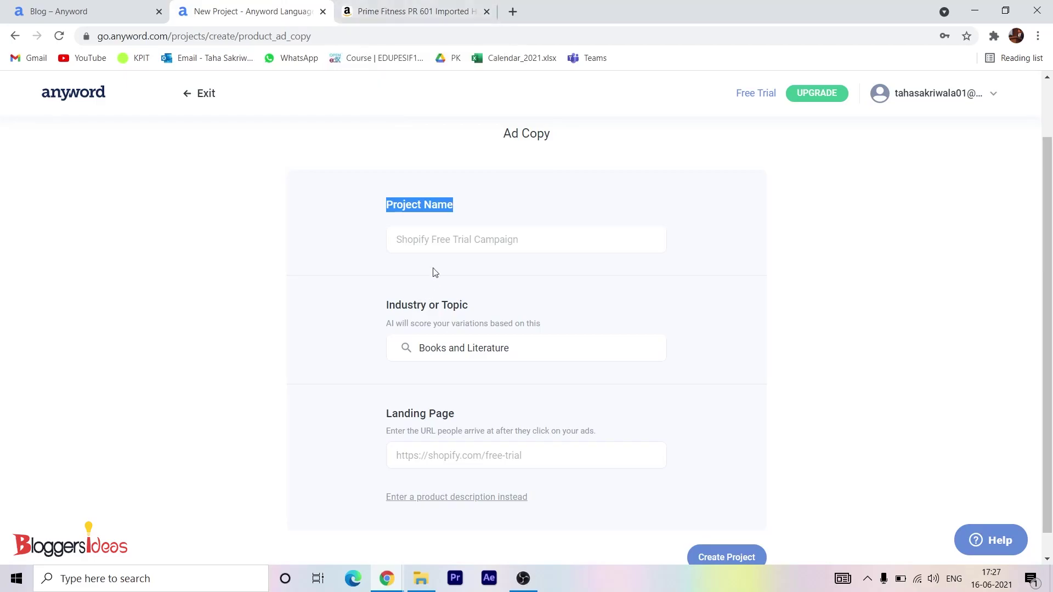
Copy "Home Gym Heavy Duty for Home use" from the Amazon product title and use it as the project name.
left_click(437, 229)
left_click(410, 11)
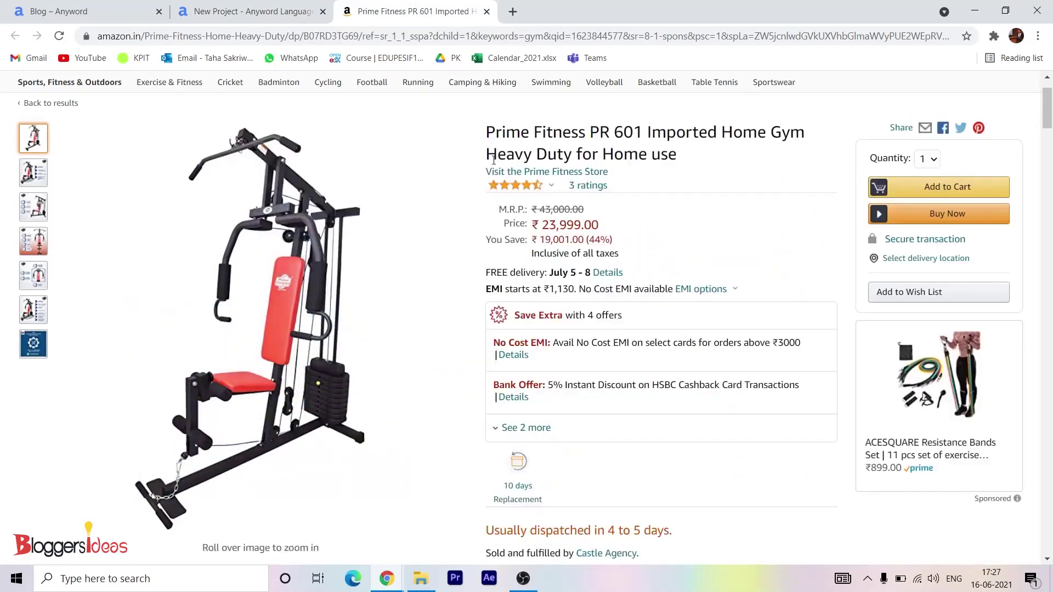
left_click_drag(723, 134, 680, 156)
key("ctrl+c")
left_click(299, 7)
left_click(455, 240)
key("ctrl+v")
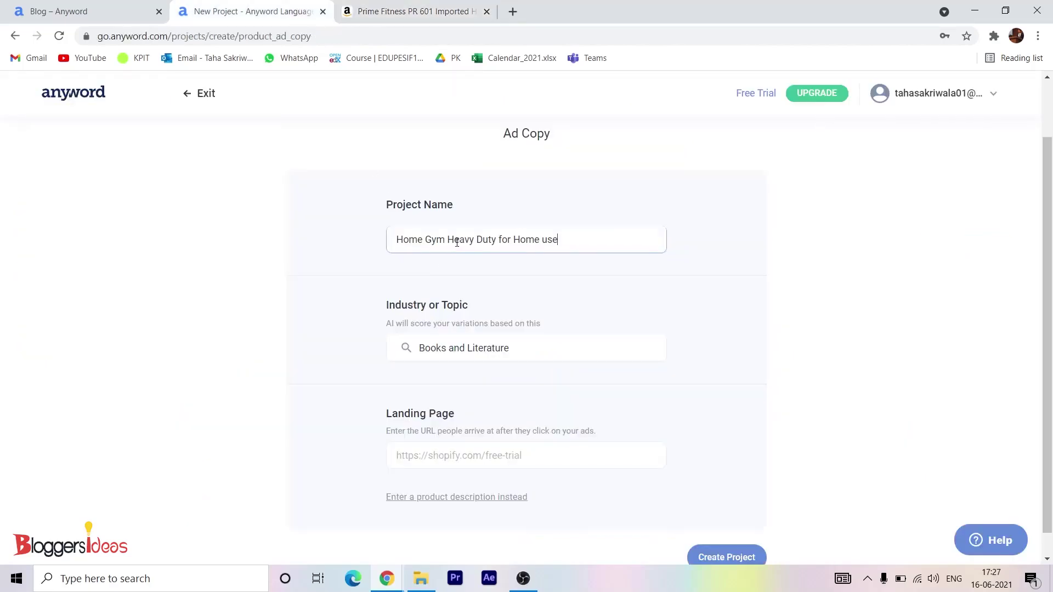
left_click_drag(592, 241, 353, 223)
left_click(628, 282)
Replace the project's industry or topic with Fitness and Exercise.
scroll(498, 286, "down", 1)
left_click_drag(551, 328, 391, 328)
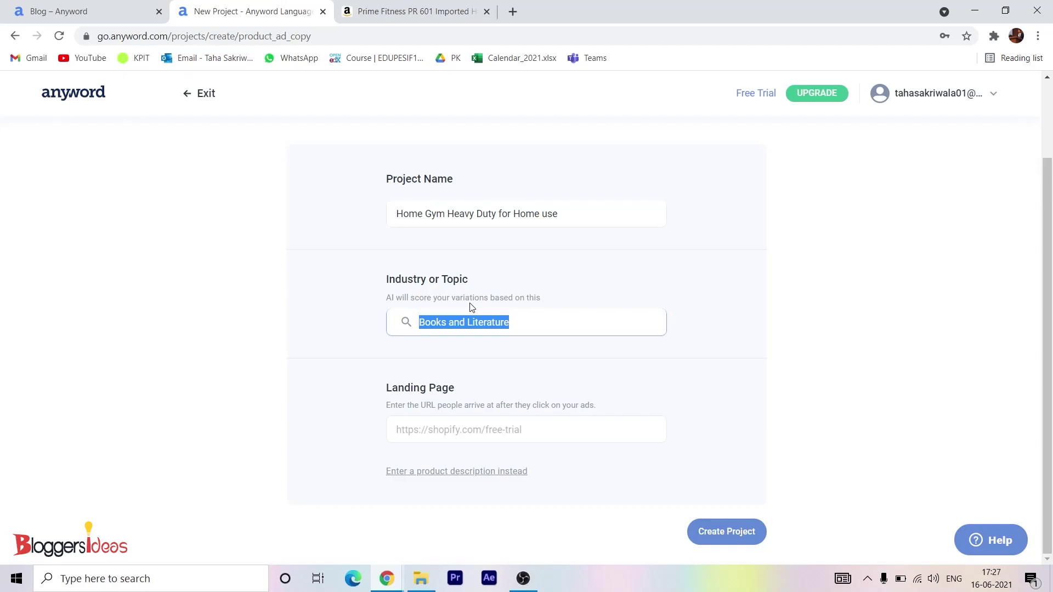
type("Heal")
key("BackSpace")
key("BackSpace")
key("BackSpace")
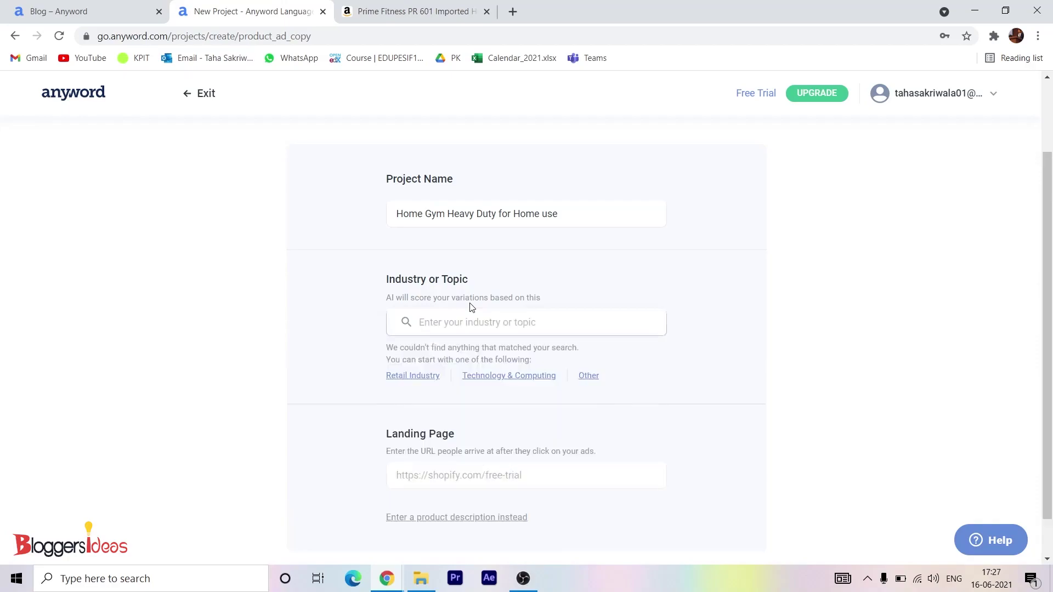
type("fit")
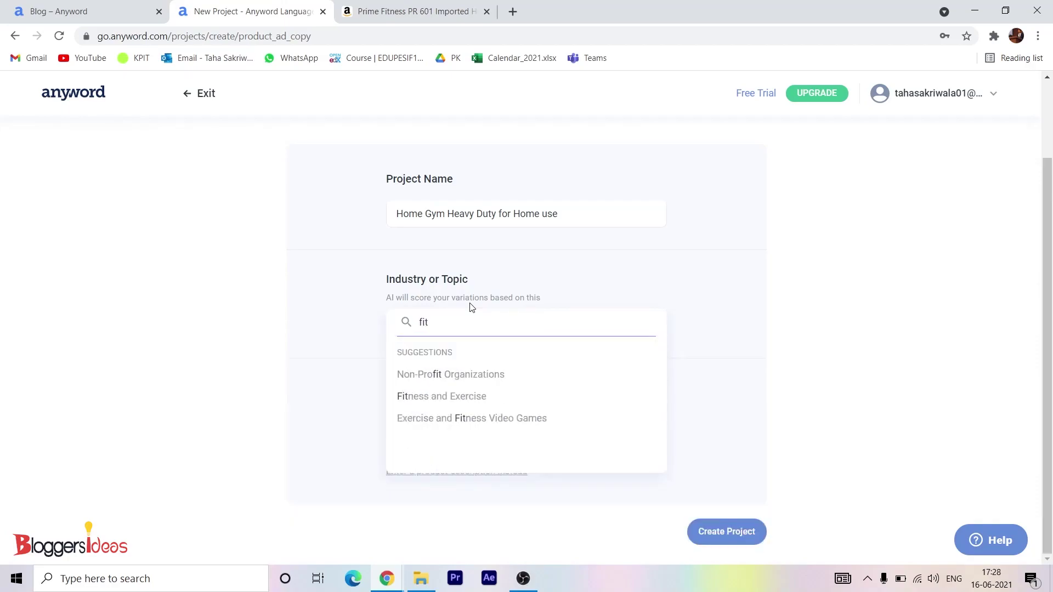
left_click(482, 395)
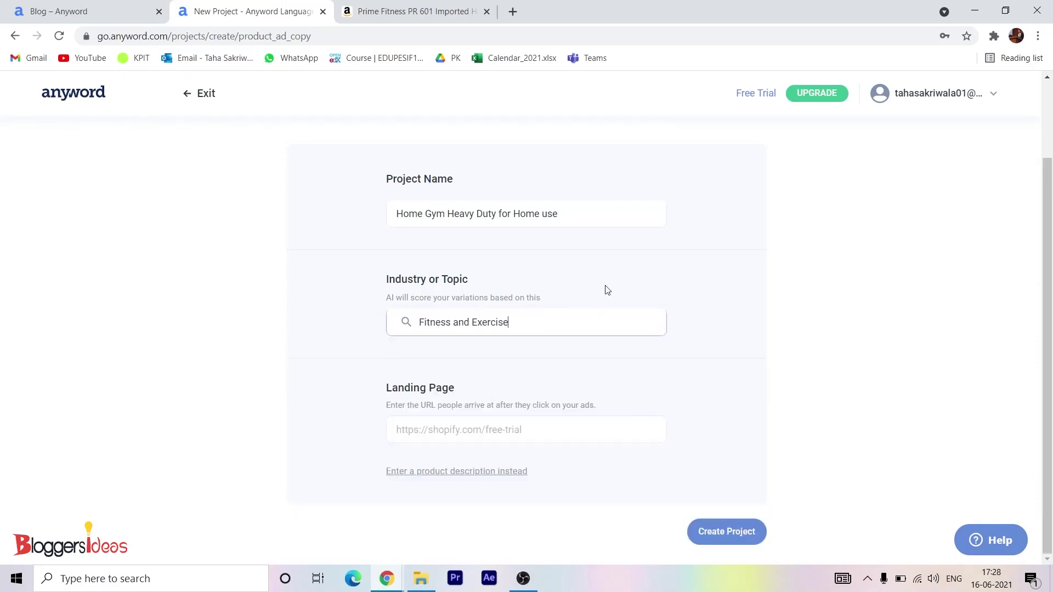
Enter the Amazon home gym page's URL as the landing page and submit the form to fetch the product details.
left_click(463, 430)
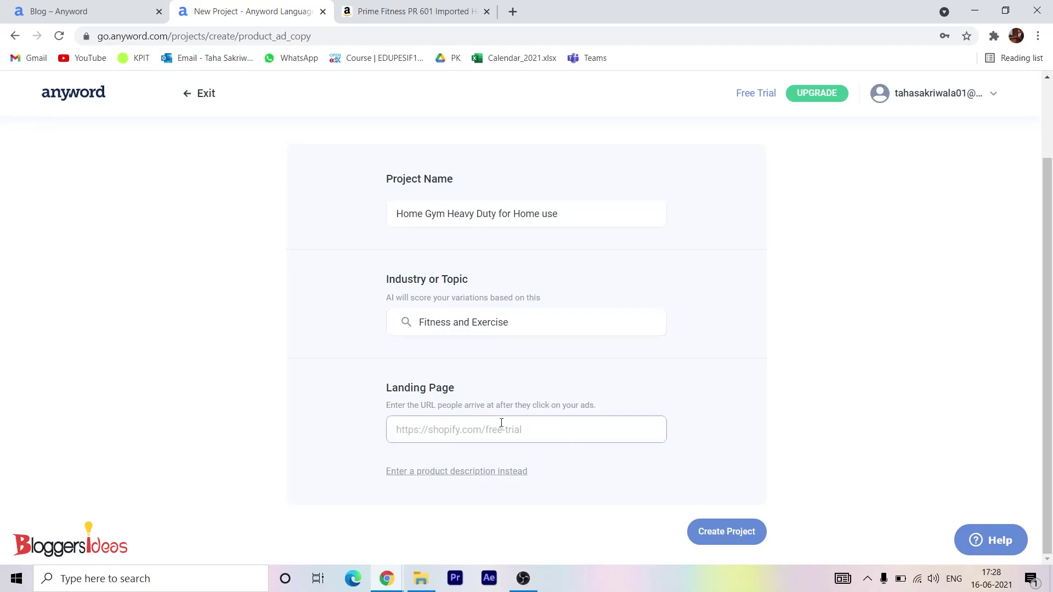
left_click(375, 10)
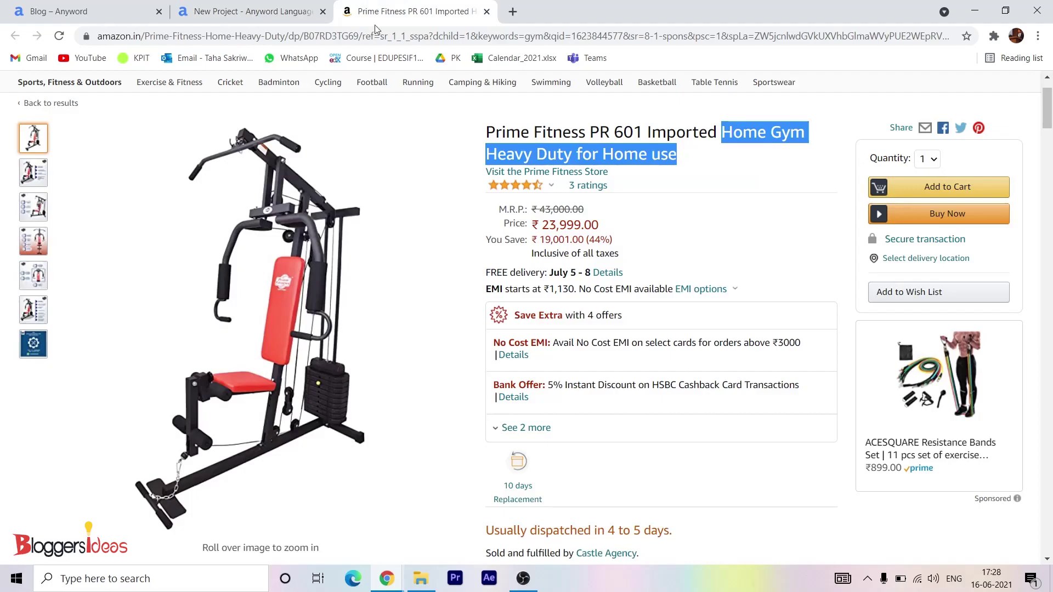
left_click(419, 37)
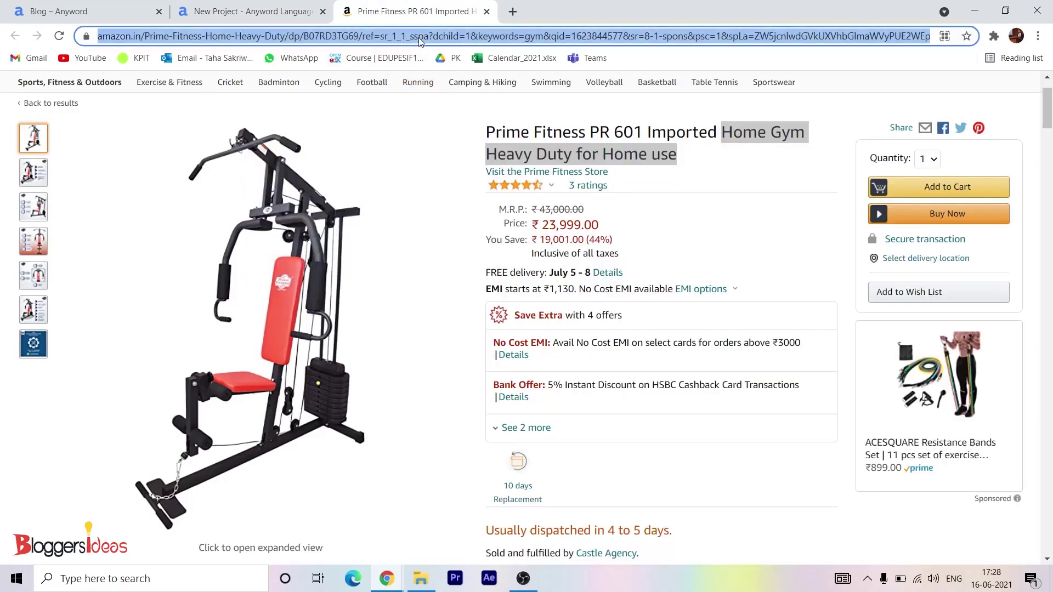
key("ctrl+c")
left_click(253, 11)
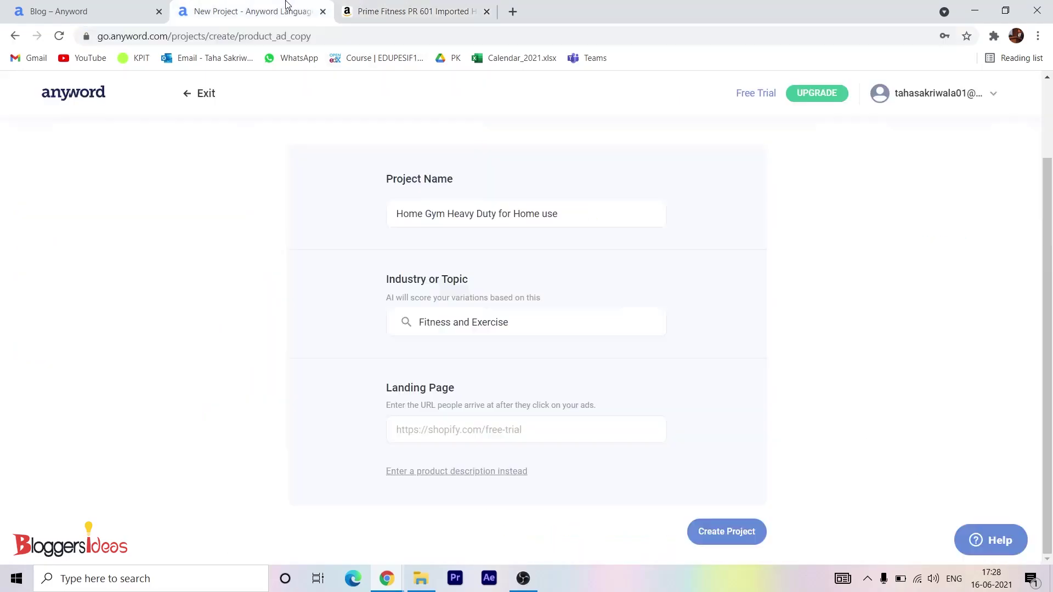
left_click(471, 429)
key("ctrl+v")
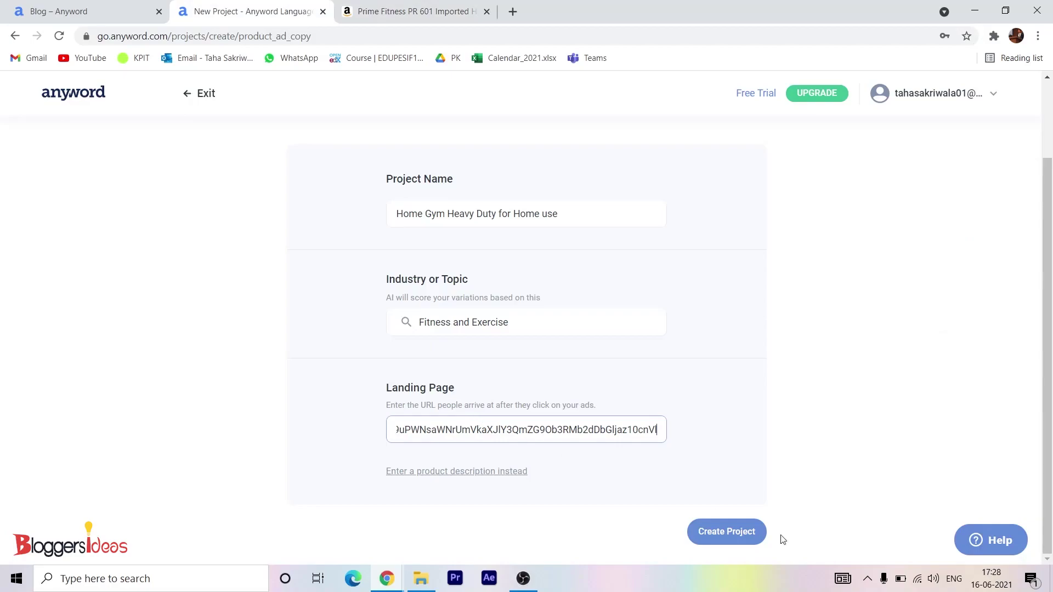
left_click(720, 530)
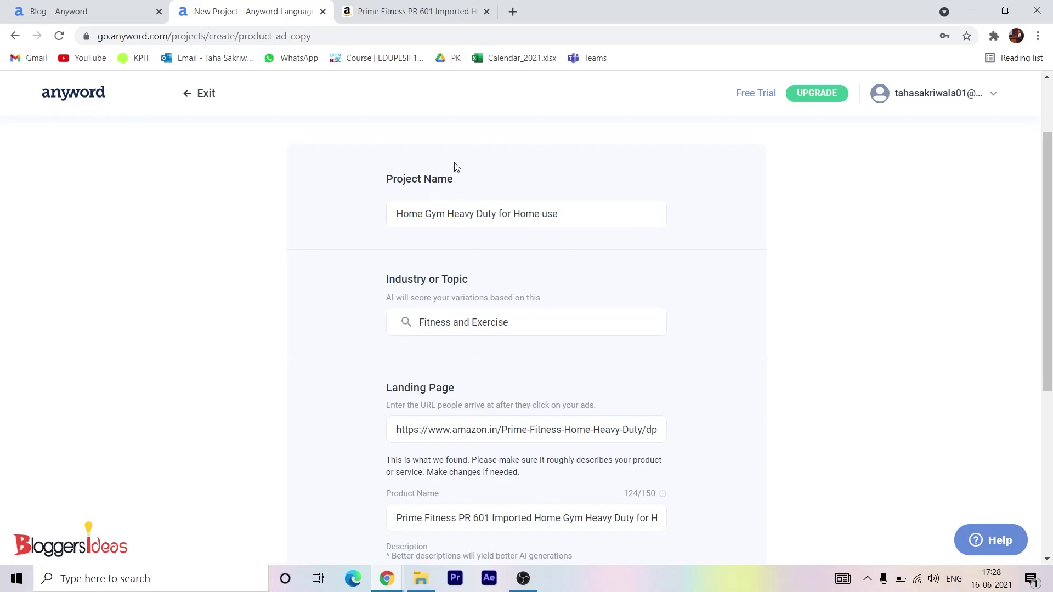
Review the product name and description fetched from the landing page against the Amazon listing.
scroll(582, 311, "down", 3)
left_click(414, 11)
left_click(250, 11)
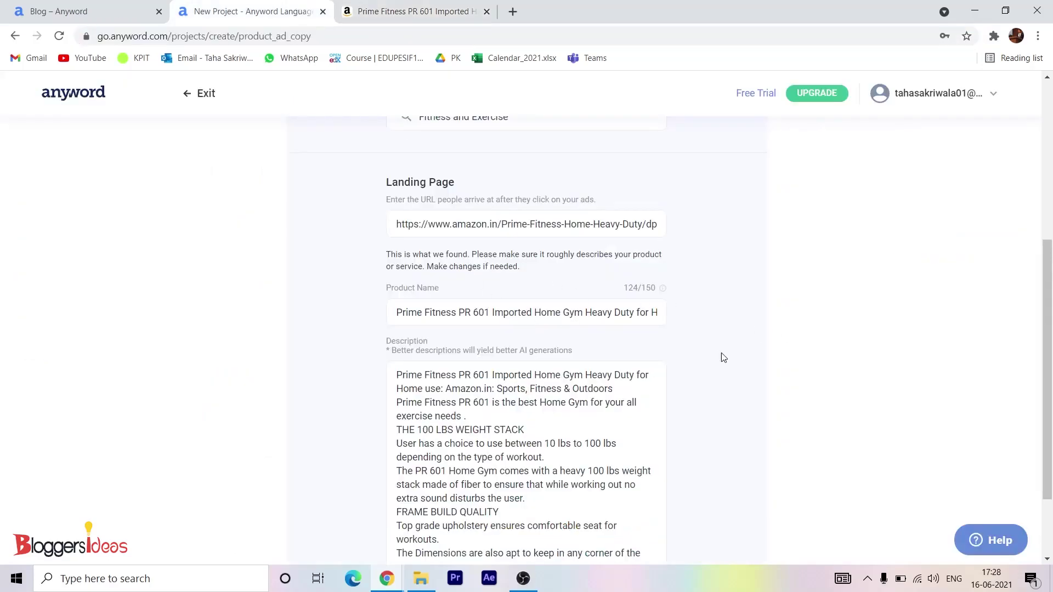
left_click_drag(394, 313, 722, 307)
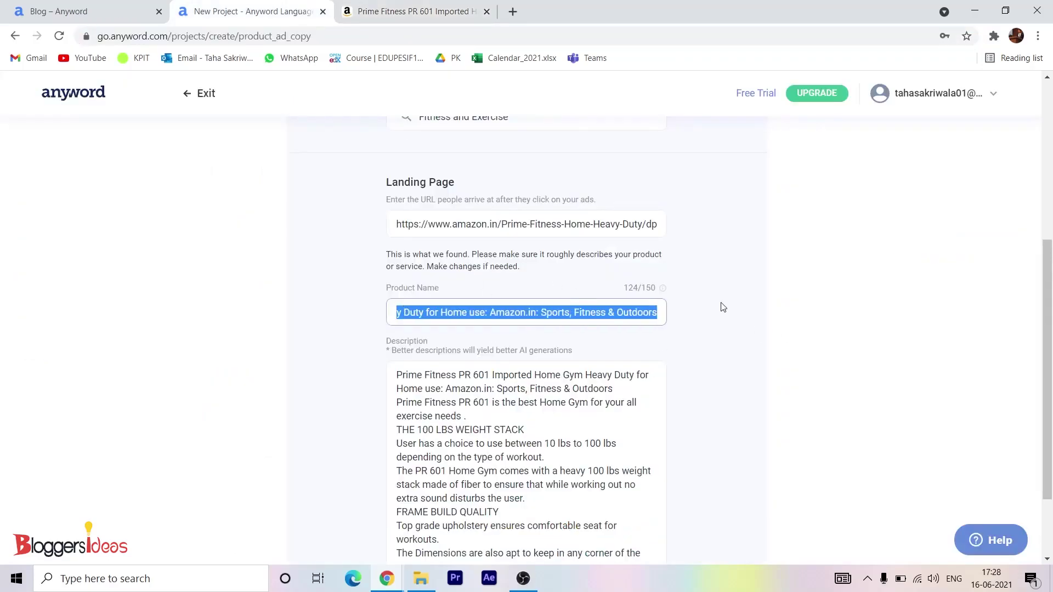
left_click(707, 337)
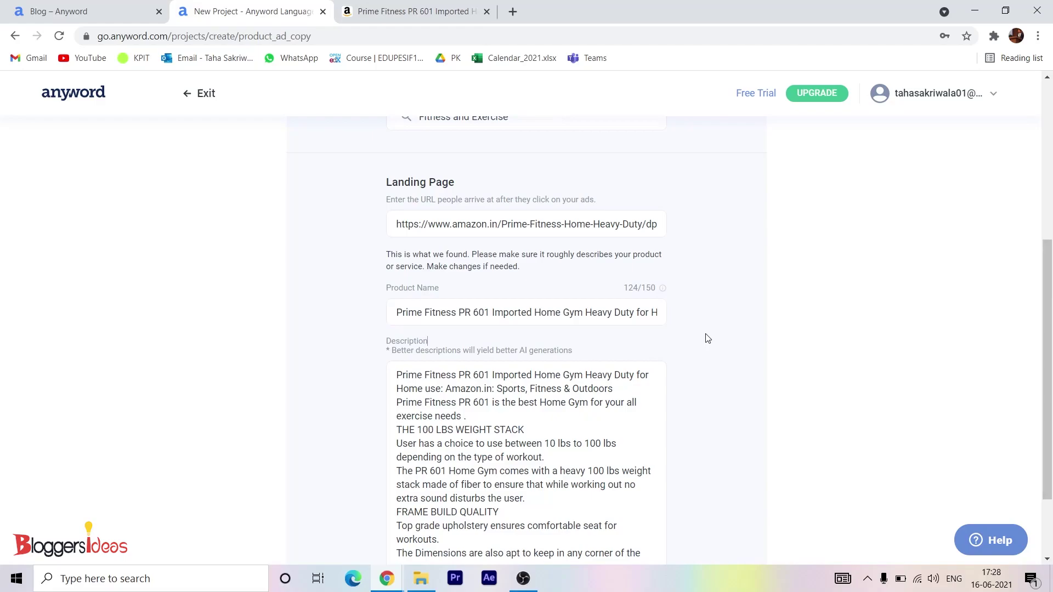
scroll(680, 346, "down", 2)
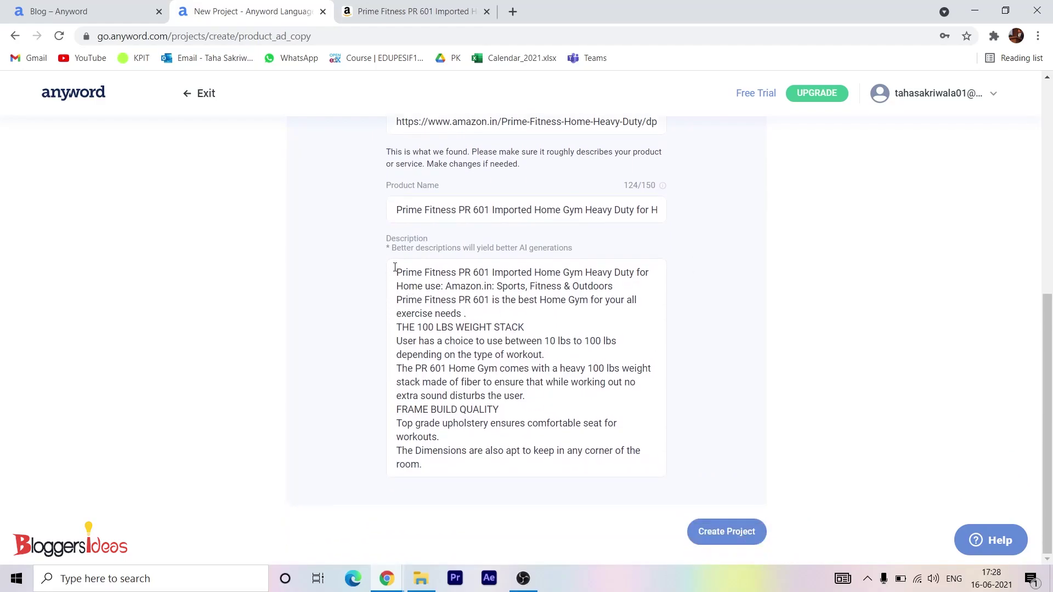
left_click_drag(439, 463, 396, 272)
left_click(473, 383)
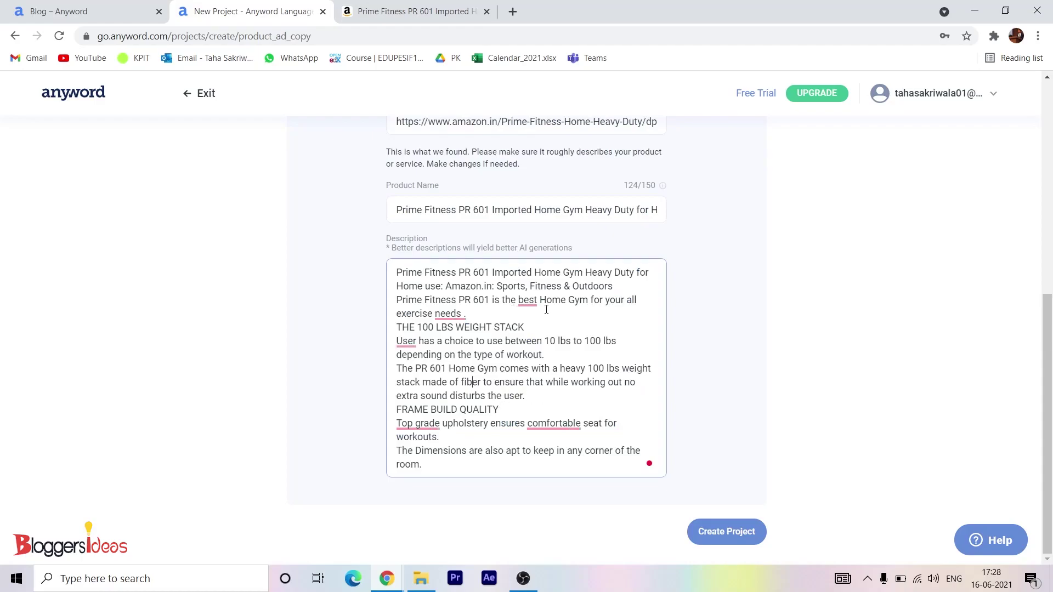
Recheck the completed form and create the home gym project.
scroll(467, 232, "up", 6)
scroll(619, 321, "down", 5)
scroll(619, 321, "down", 1)
left_click(730, 539)
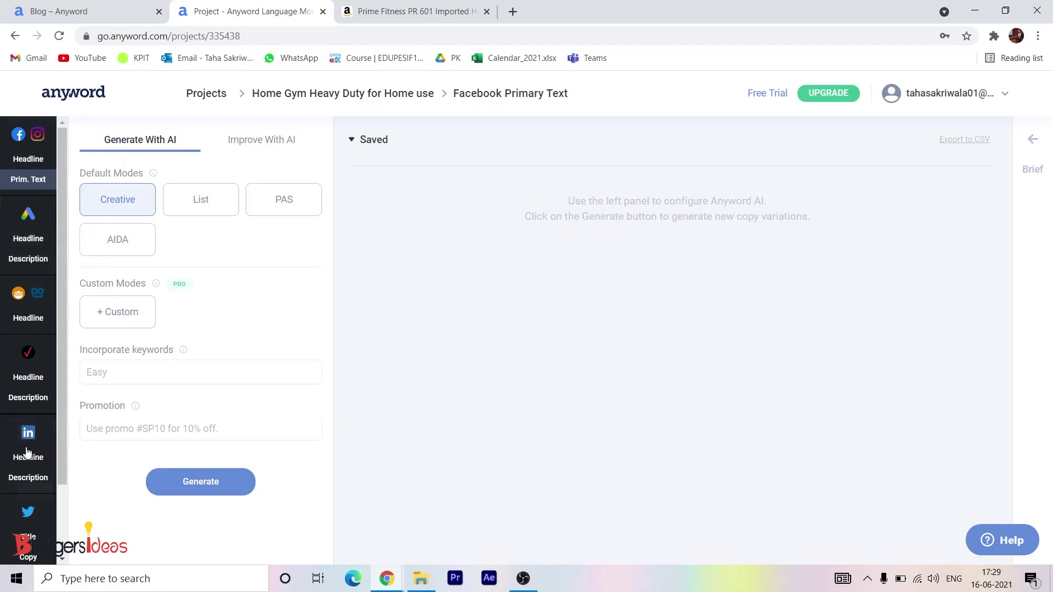
Examine the available ad channels with their copy formats and the default generation modes.
scroll(17, 497, "down", 1)
scroll(18, 497, "down", 1)
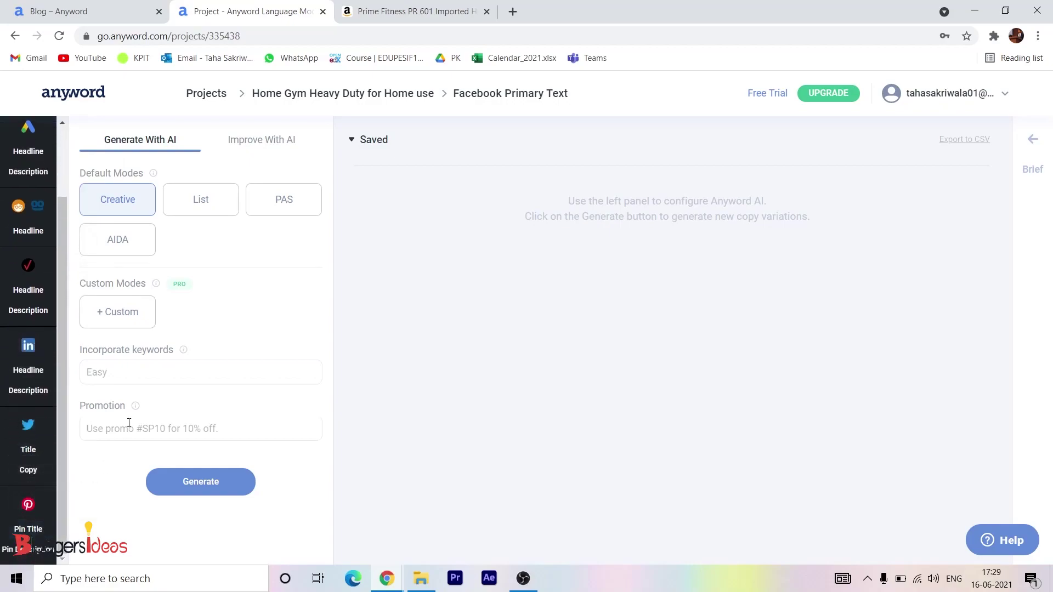
scroll(42, 264, "up", 1)
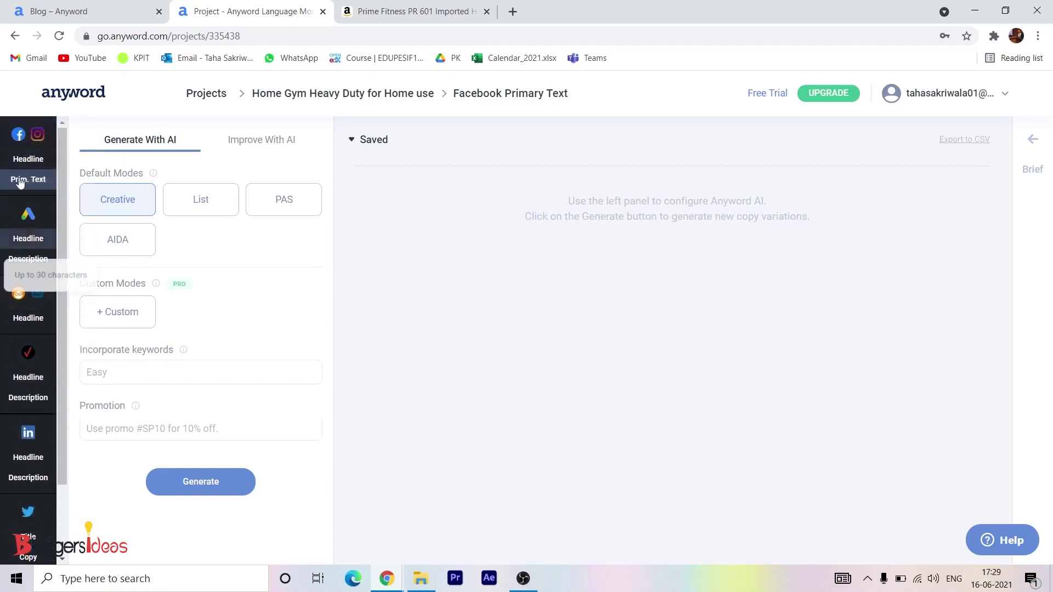
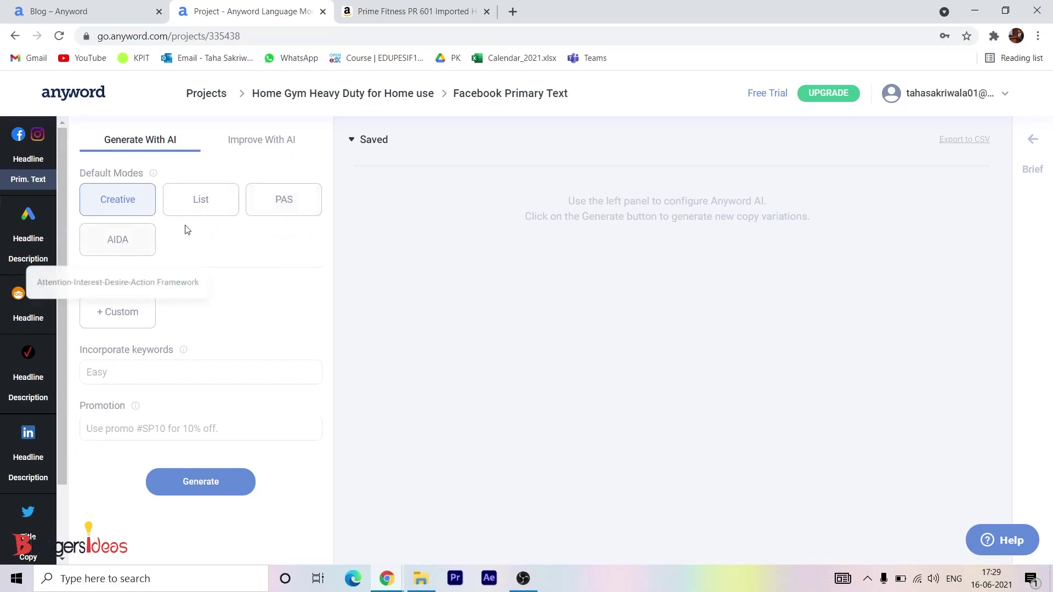
mouse_move(154, 175)
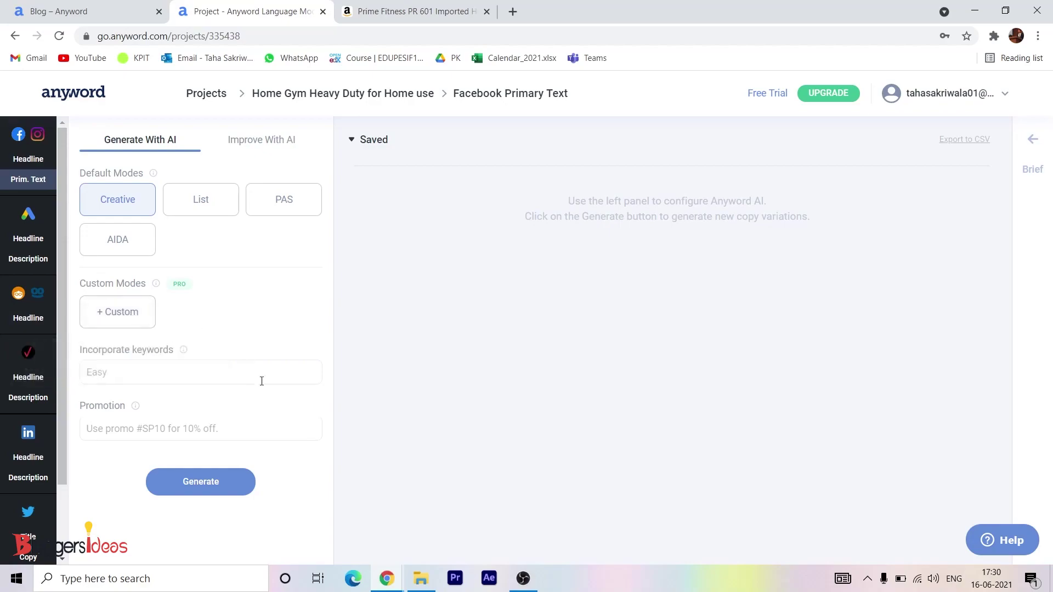
Set the keyword to incorporate in the Facebook primary text to "Fittness".
mouse_move(174, 351)
left_mouse_down()
mouse_move(141, 353)
mouse_move(157, 354)
left_mouse_up()
left_click(148, 368)
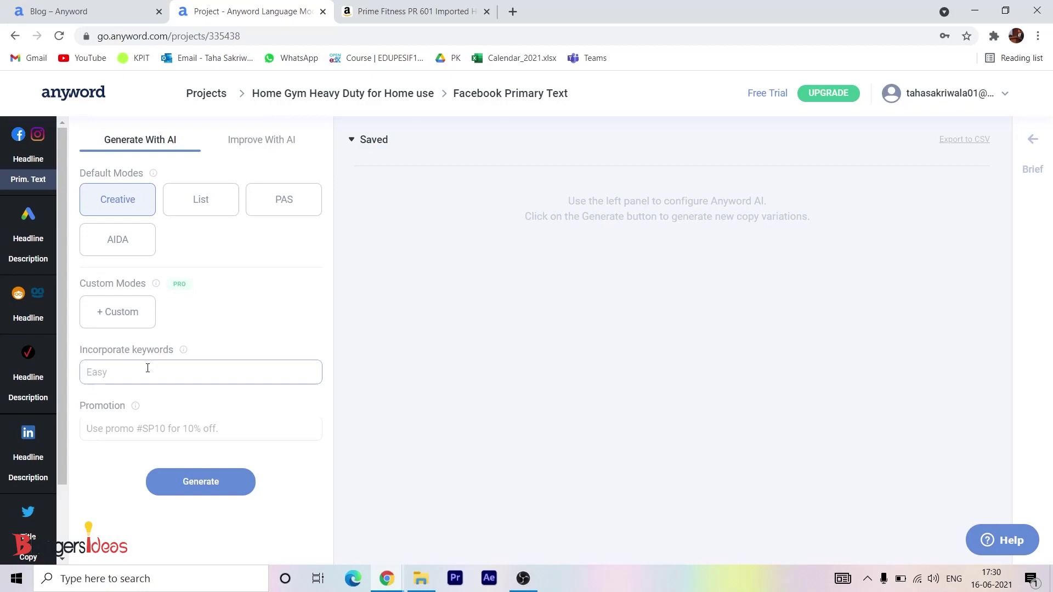
type("Fittness")
Look up the discount on the Amazon product page and set the promotion to "44% off".
left_click(141, 433)
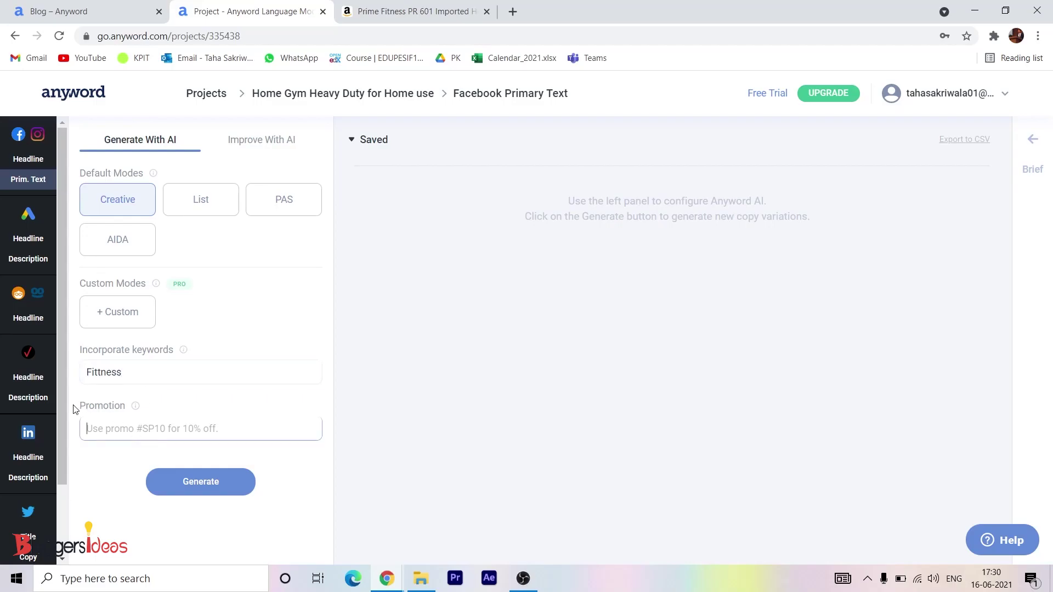
left_click(412, 11)
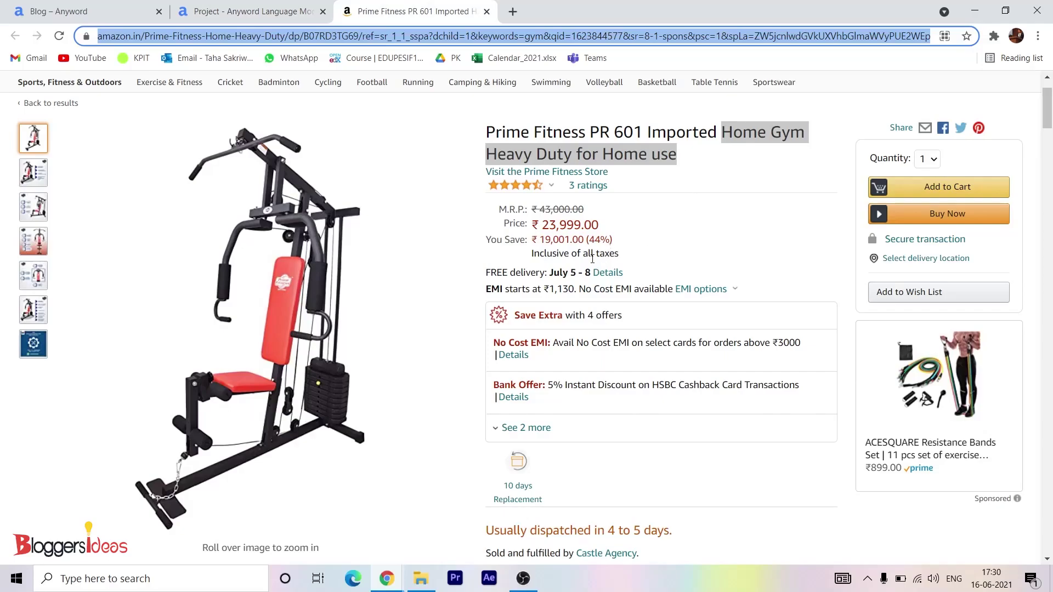
left_click(215, 7)
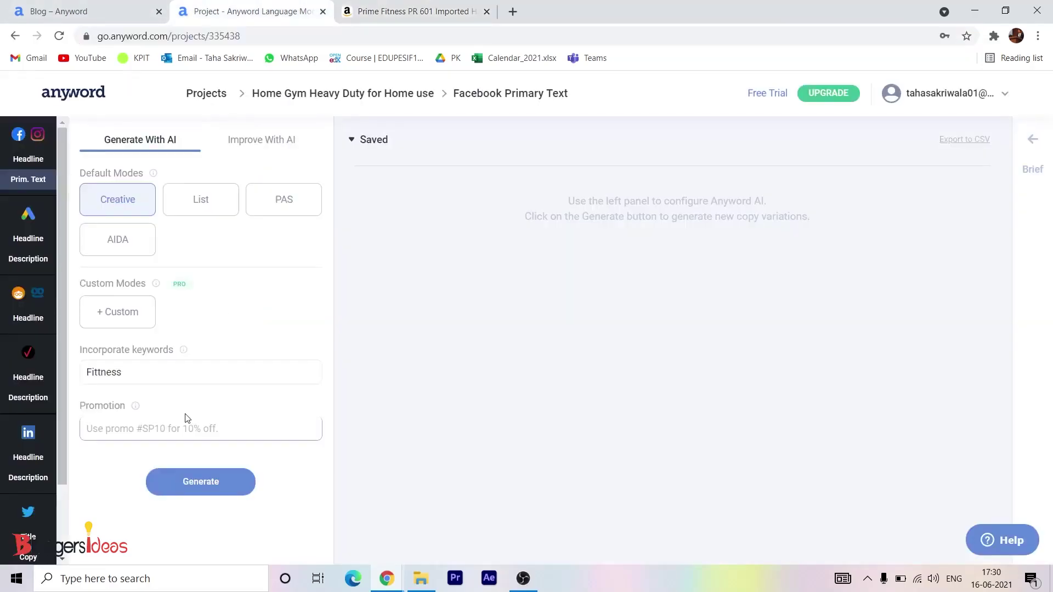
left_click(439, 10)
double_click(590, 238)
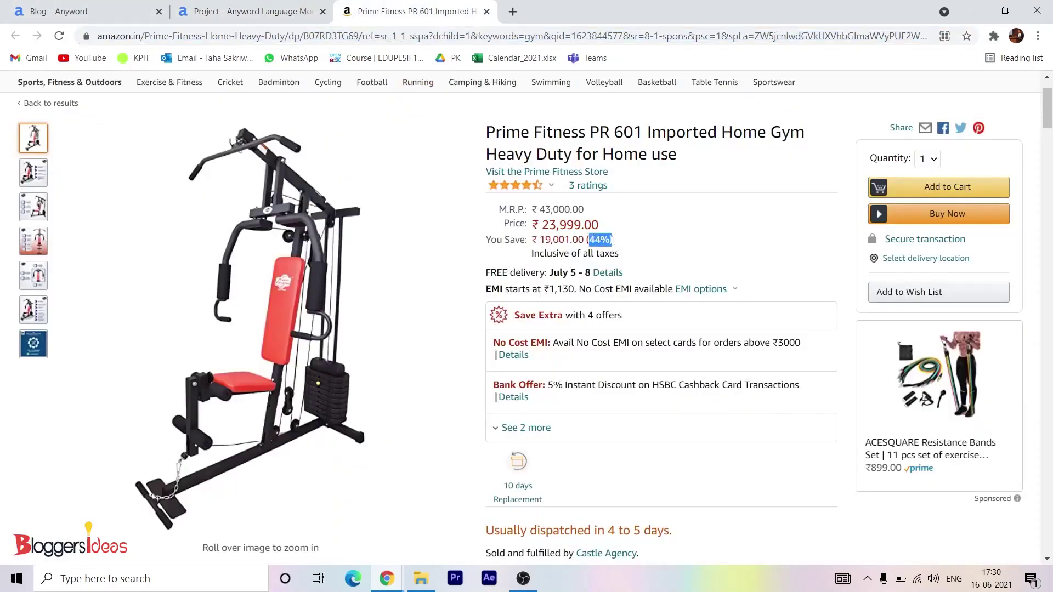
key("ctrl+shift+Tab")
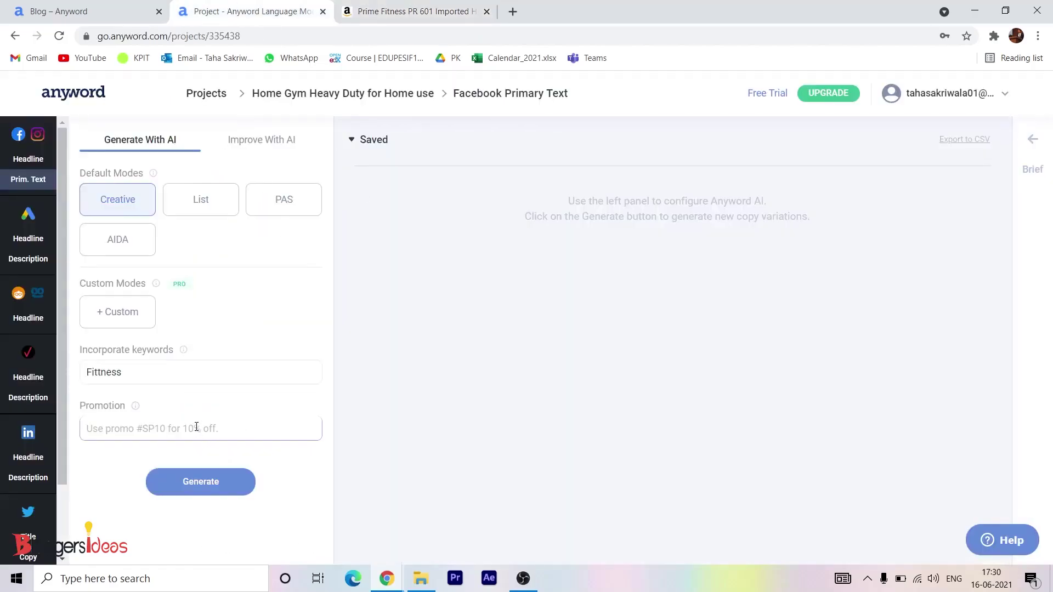
type("44% ")
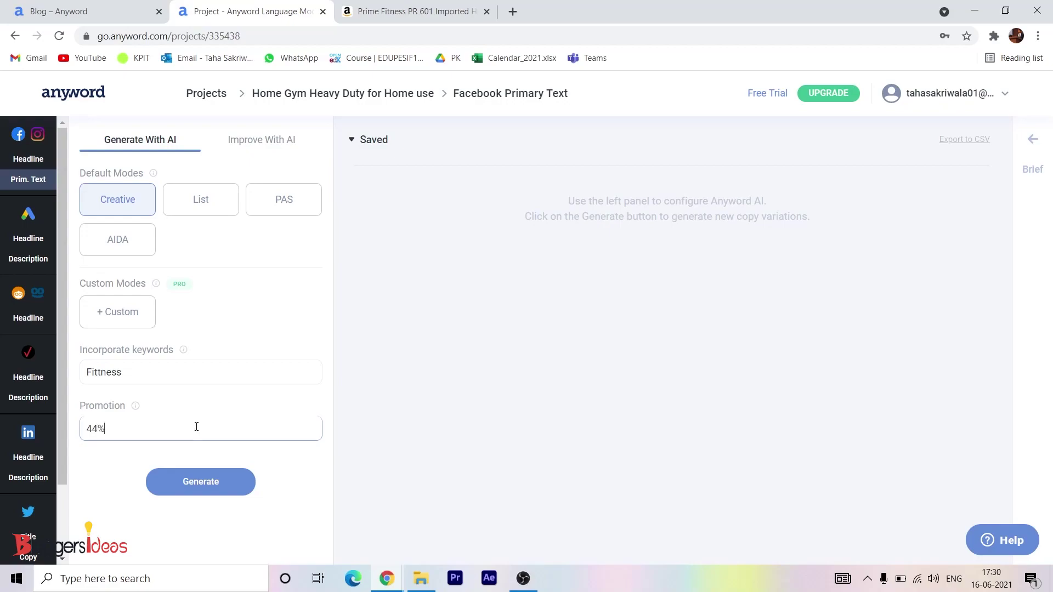
type("off")
Generate Facebook primary text variations in Creative mode and read through them with their performance scores.
left_click(194, 483)
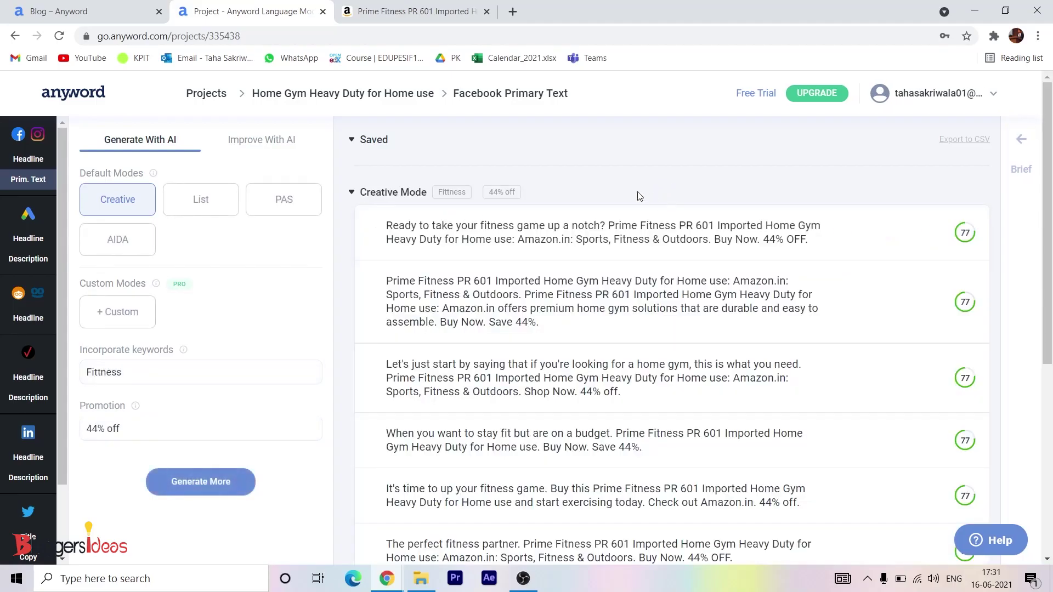
scroll(516, 345, "down", 5)
scroll(516, 345, "down", 2)
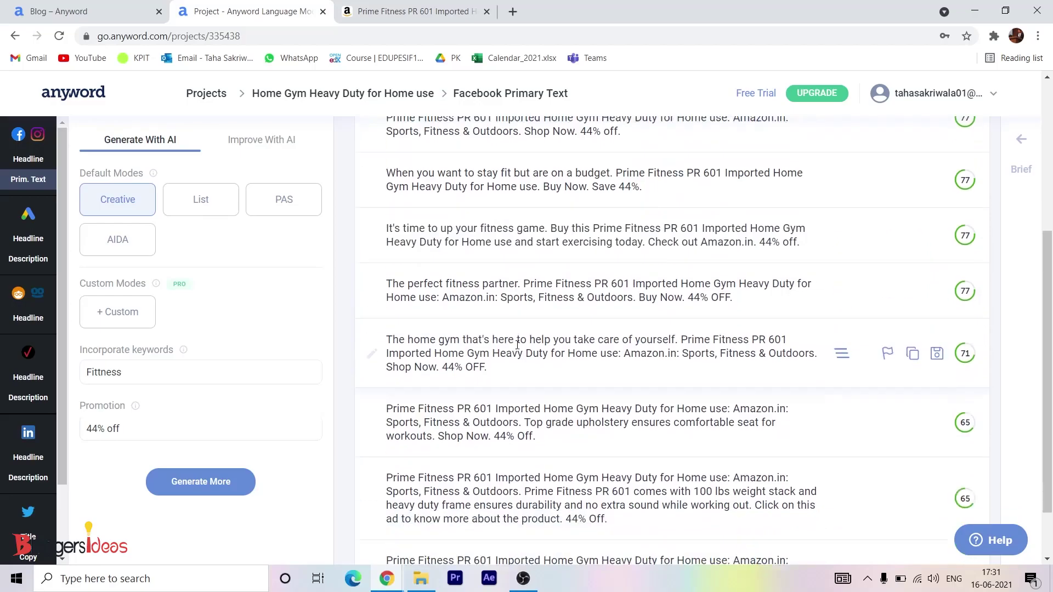
Read the top Creative mode variations and save the one beginning "Ready to take your fitness game up a notch?".
scroll(493, 274, "up", 5)
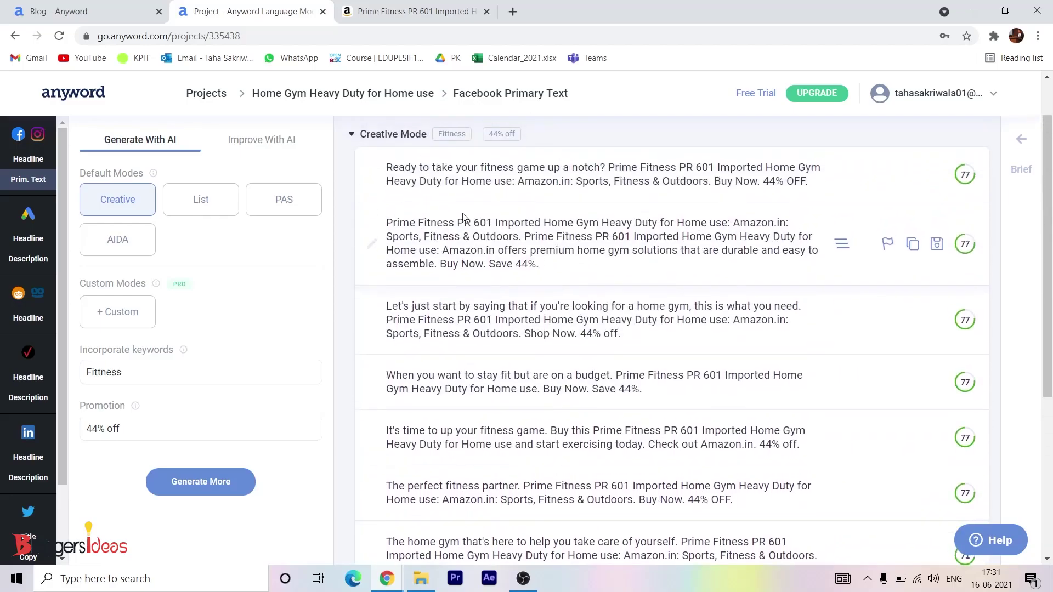
left_click(388, 167)
left_click_drag(387, 167, 608, 170)
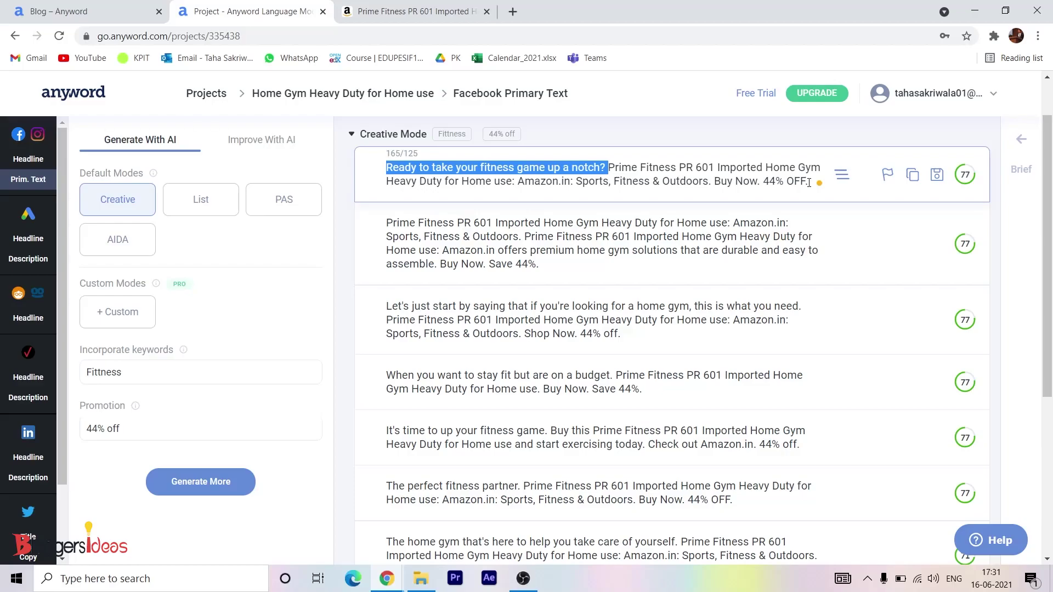
left_click(575, 223)
scroll(500, 295, "down", 1)
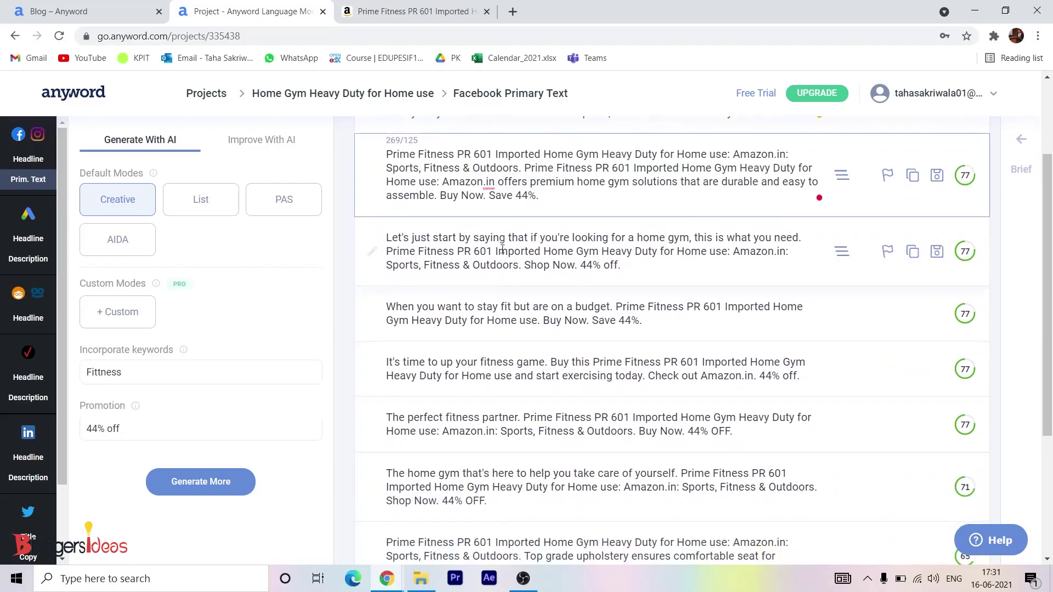
scroll(935, 251, "up", 2)
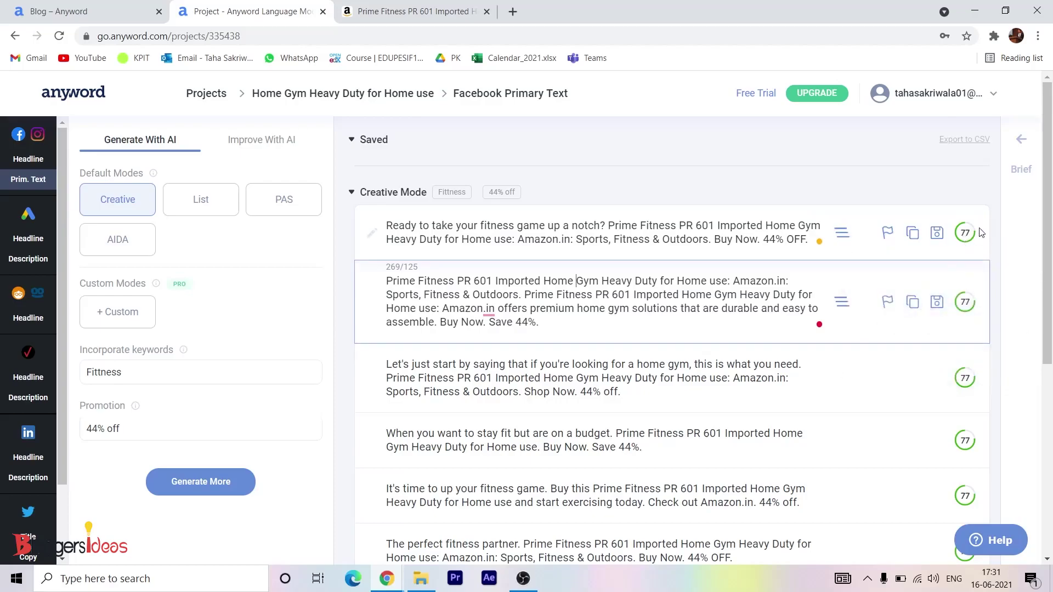
mouse_move(966, 235)
left_click(937, 233)
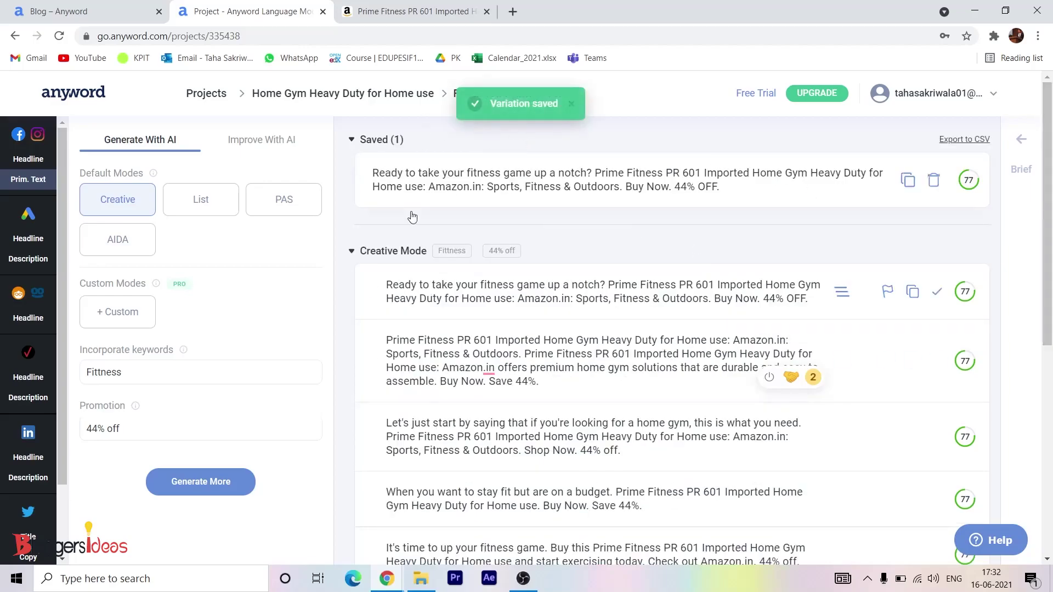
Copy the saved variation and paste it as the source text for improvement with AI.
scroll(523, 287, "down", 3)
scroll(522, 286, "down", 2)
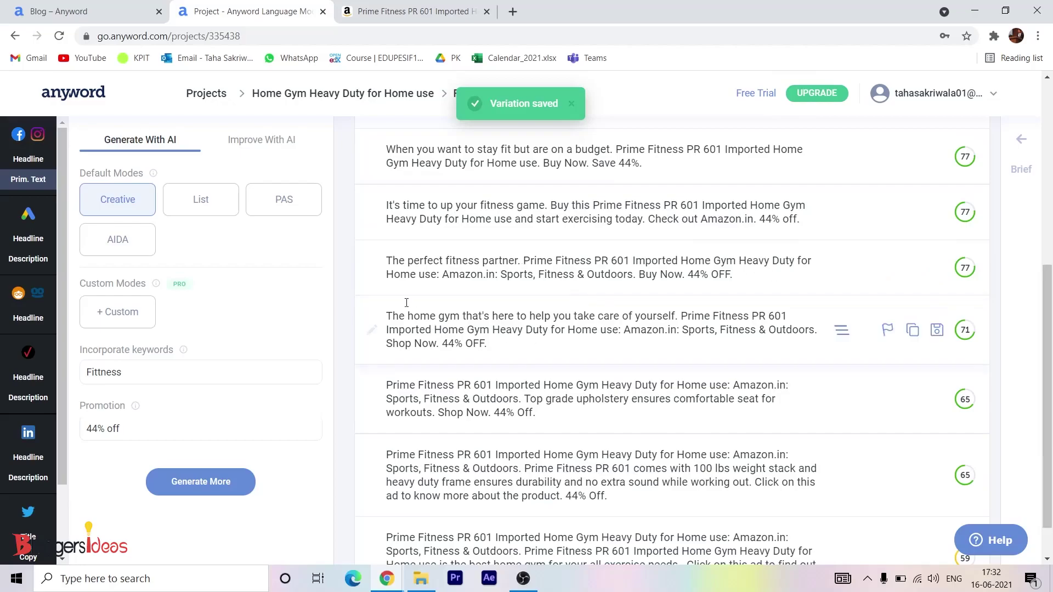
scroll(542, 318, "up", 5)
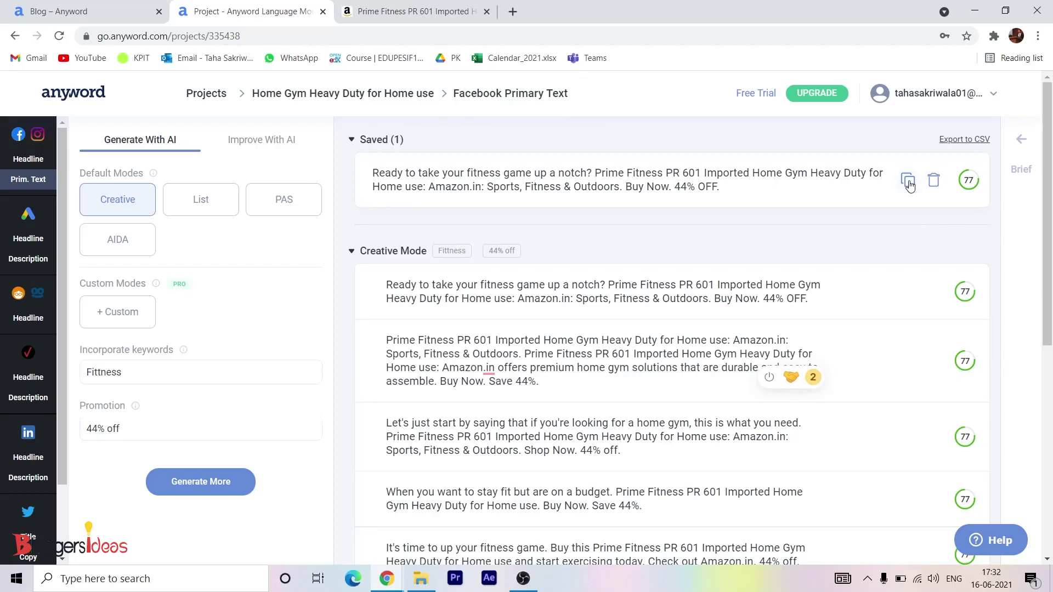
left_click(908, 183)
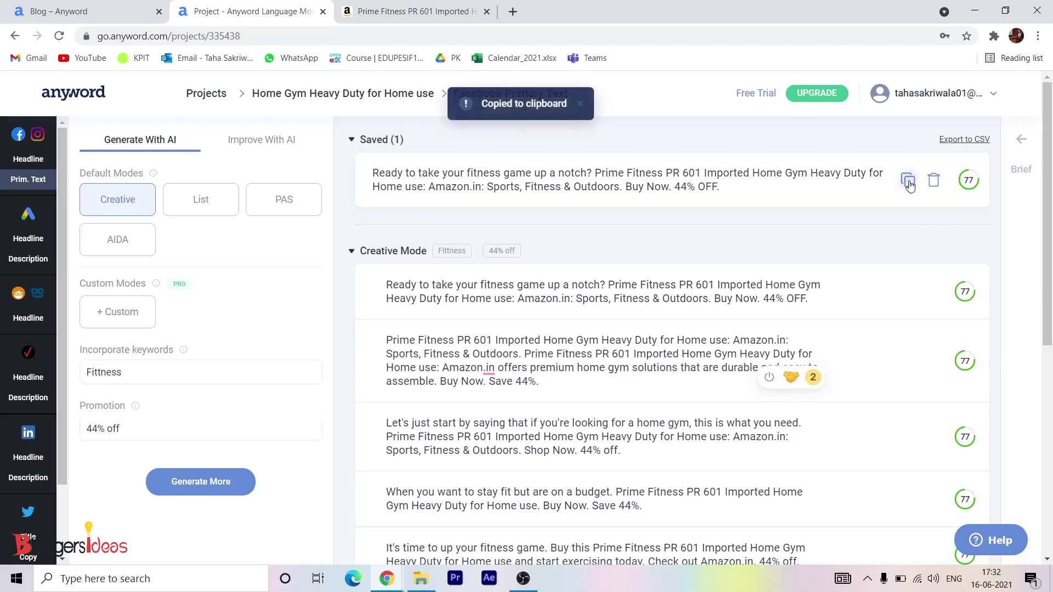
left_click(254, 141)
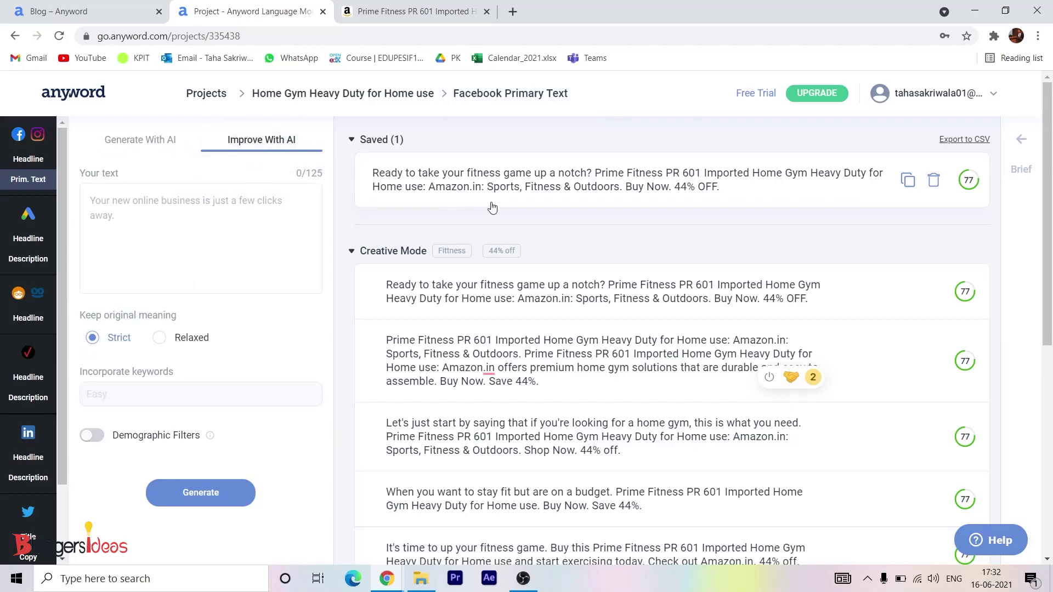
left_click(231, 232)
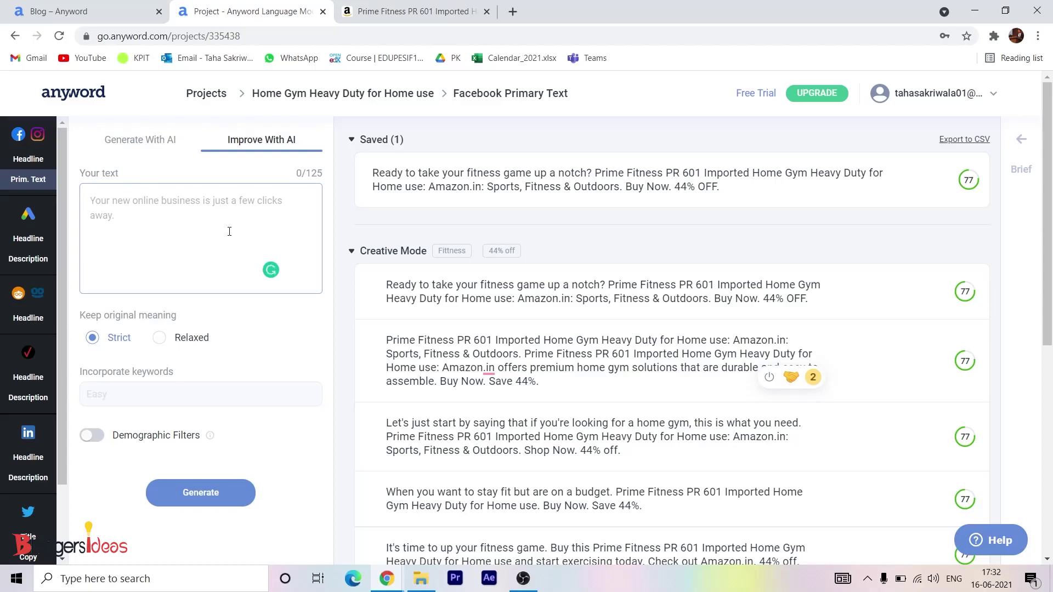
key("ctrl+v")
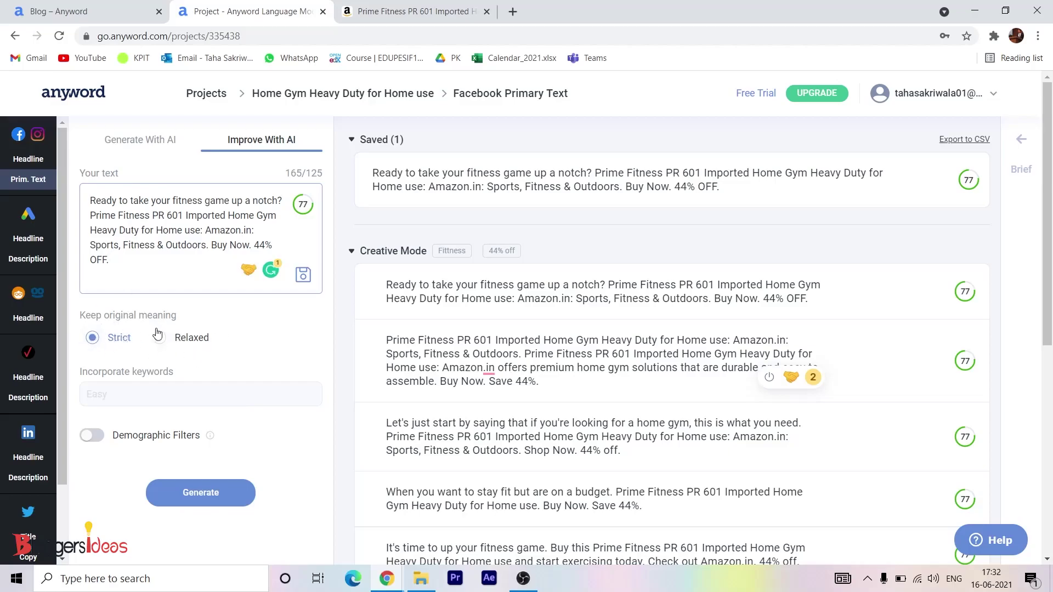
Turn on demographic filters, keep neutral gender and the full age range from 13 to 65+, and generate a Strict improvement of the text.
left_click(98, 438)
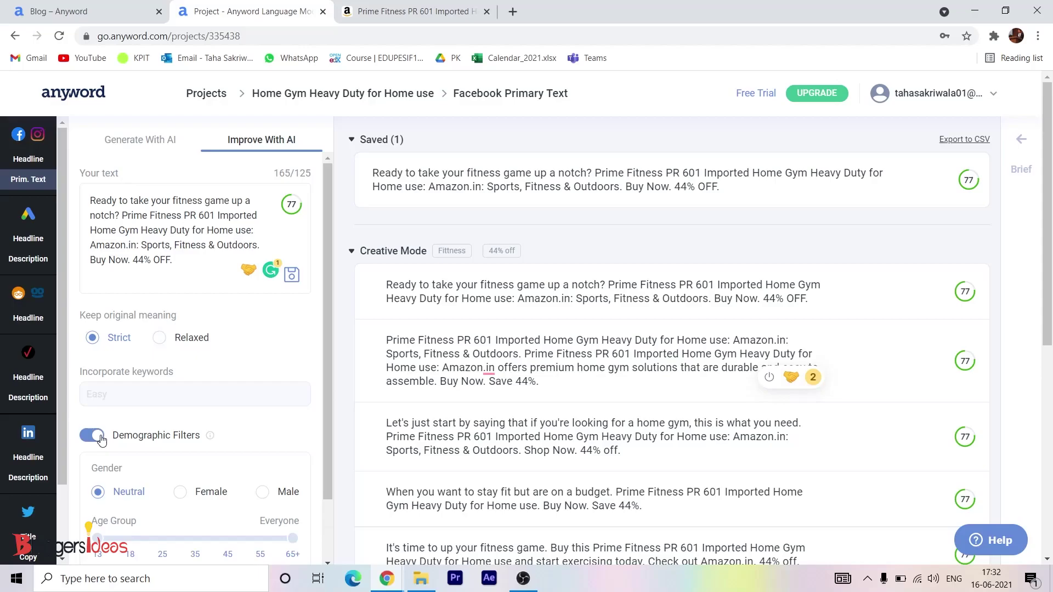
scroll(158, 445, "down", 2)
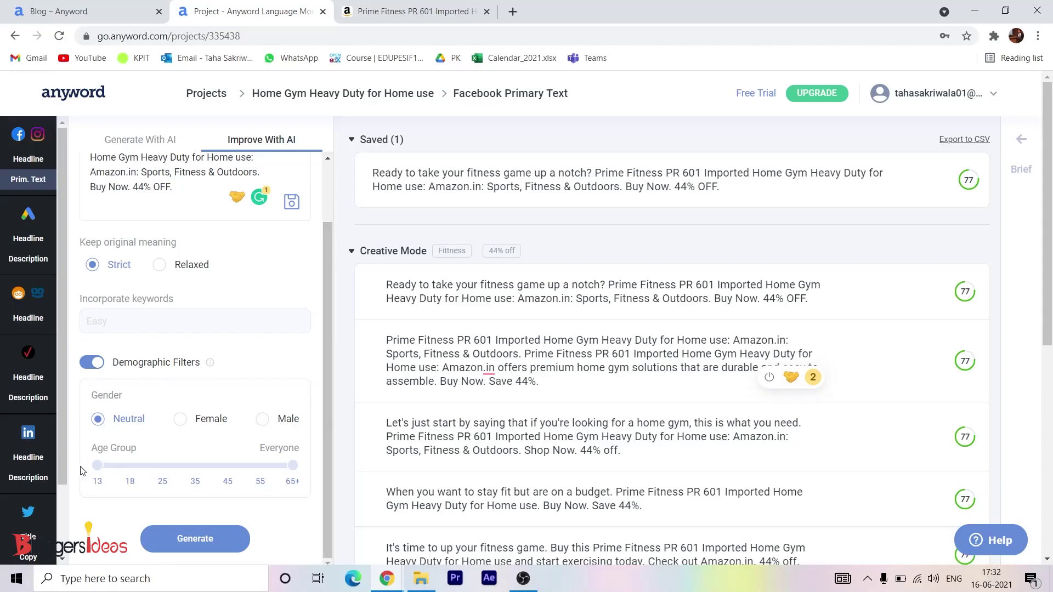
mouse_move(95, 467)
left_mouse_down()
mouse_move(148, 468)
mouse_move(97, 466)
left_mouse_up()
mouse_move(97, 465)
left_mouse_down()
mouse_move(132, 465)
mouse_move(83, 466)
left_mouse_up()
left_click(214, 537)
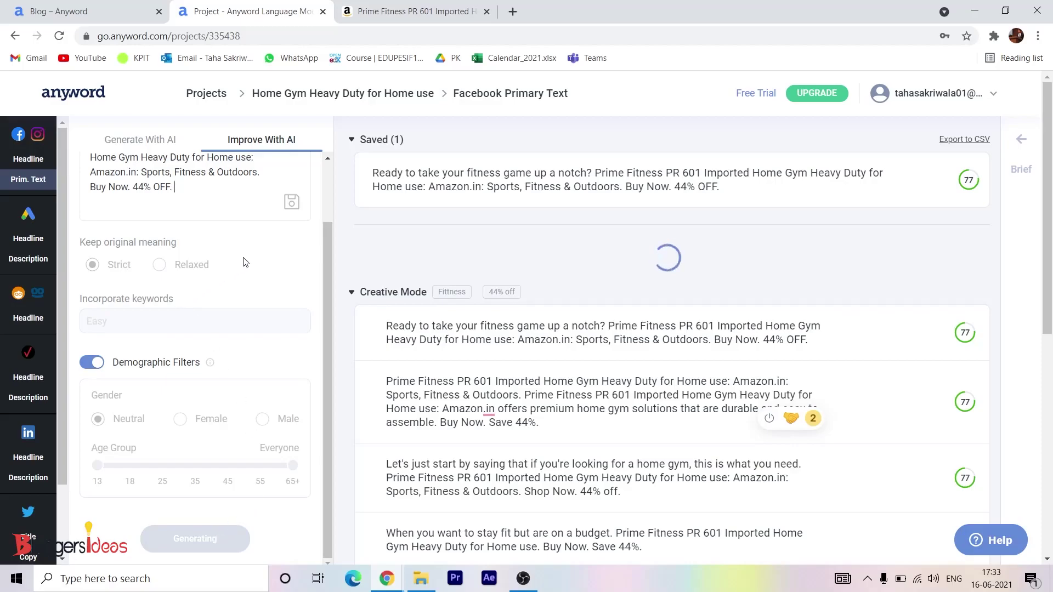
Compare the AI-improved variation with the Creative mode ones and copy the improved text to the clipboard.
scroll(245, 262, "up", 2)
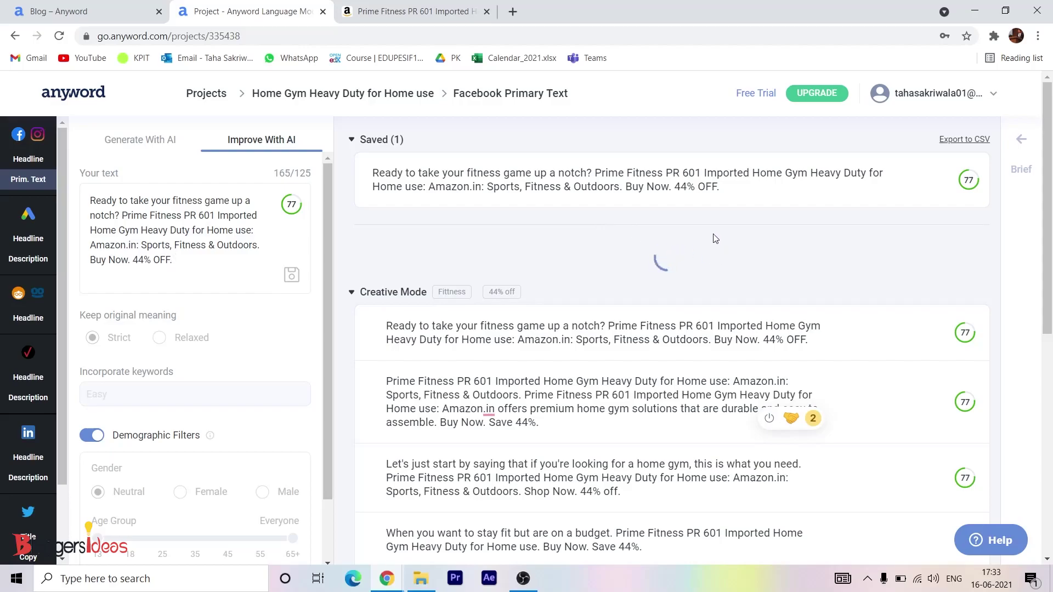
scroll(616, 305, "down", 4)
scroll(616, 301, "up", 4)
scroll(413, 285, "down", 3)
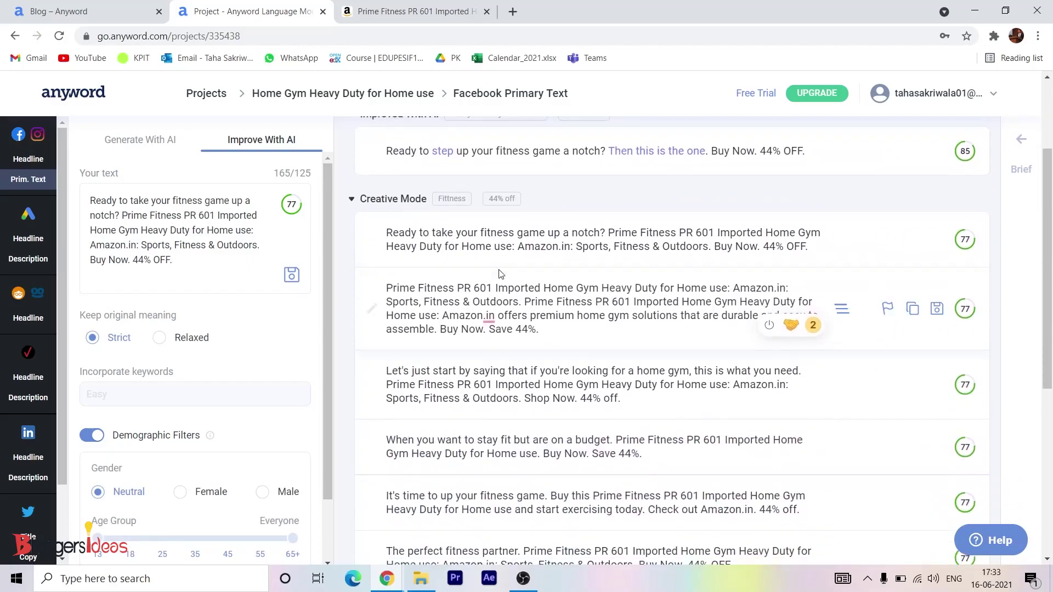
scroll(387, 247, "down", 3)
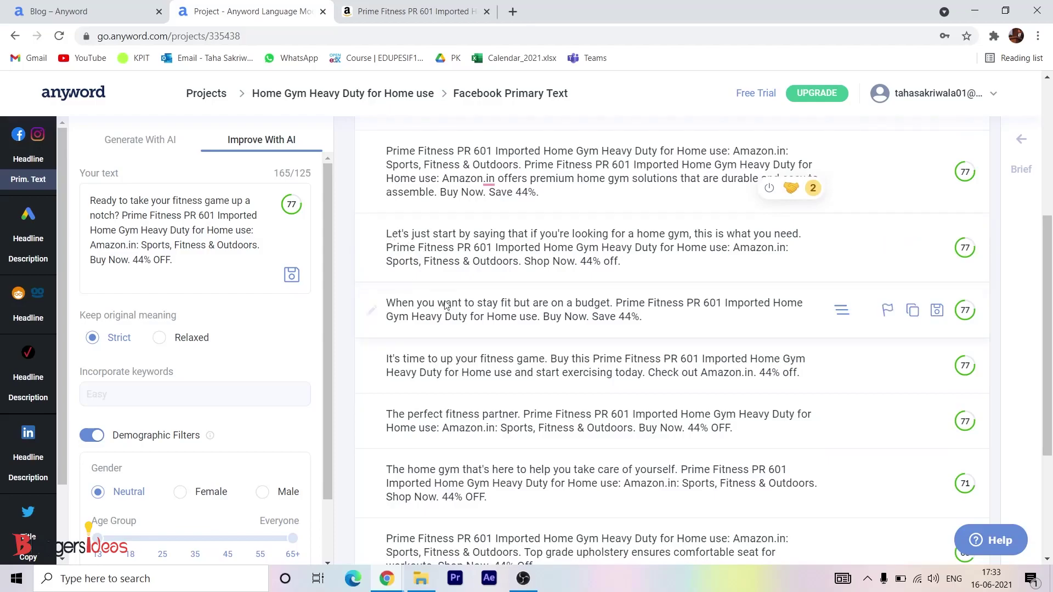
scroll(713, 395, "up", 5)
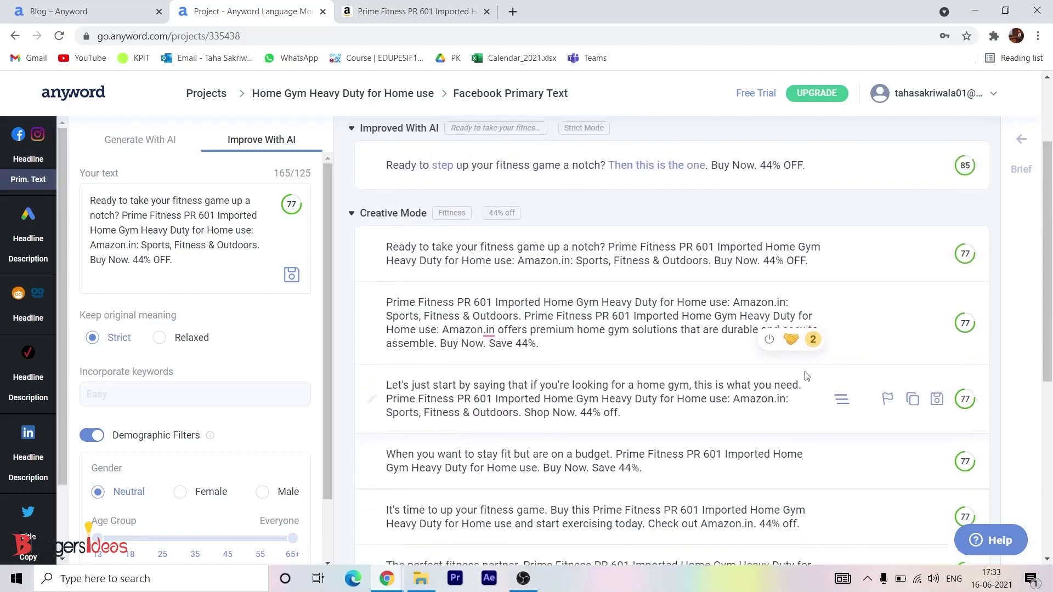
left_click(913, 290)
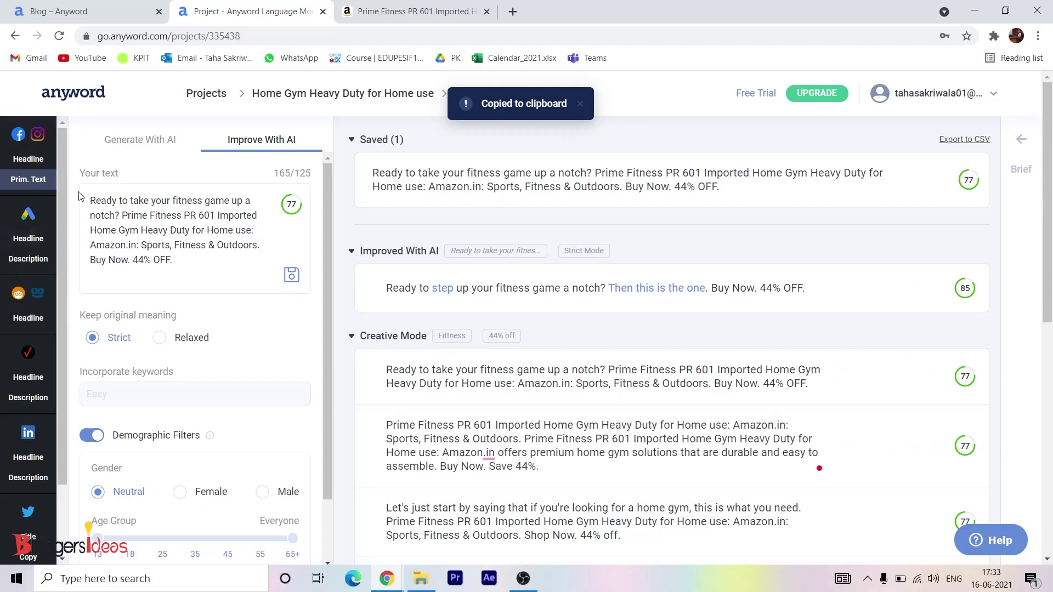
Return to generating new copy and produce Facebook primary text variations in List mode.
left_click(137, 144)
left_click(237, 144)
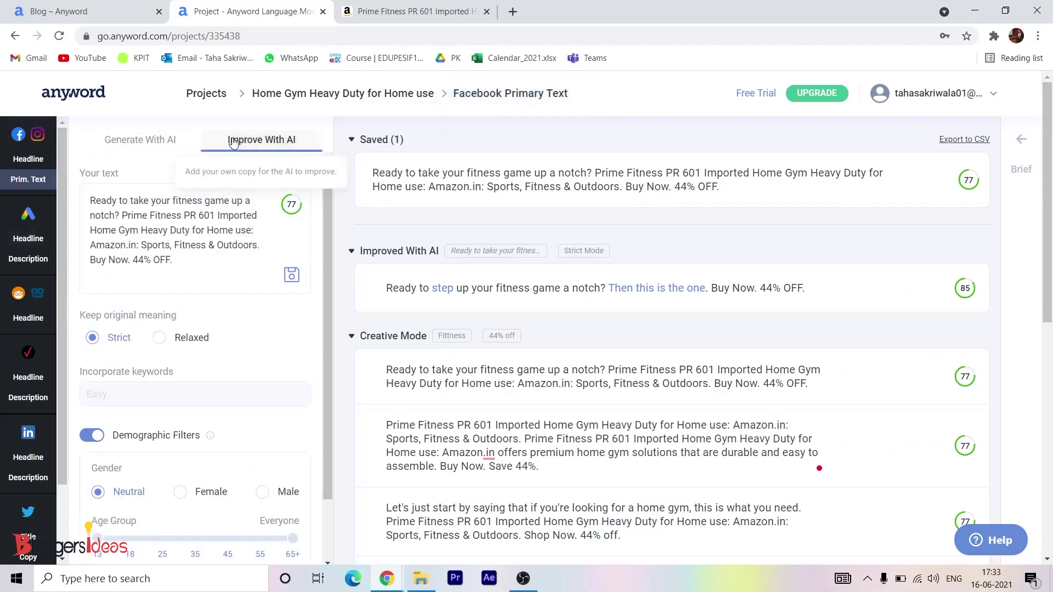
left_click(187, 146)
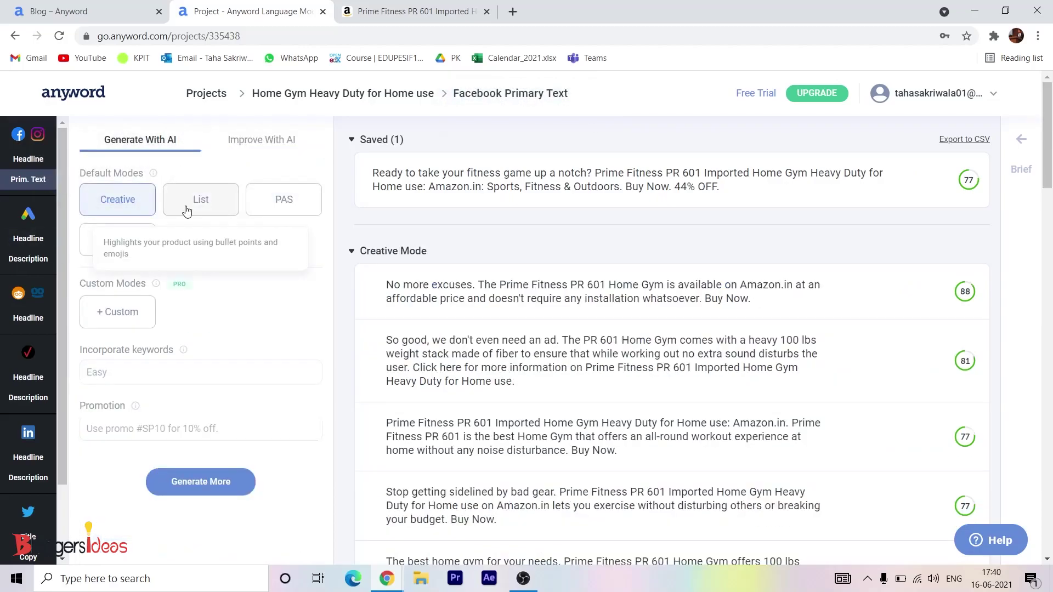
left_click(187, 211)
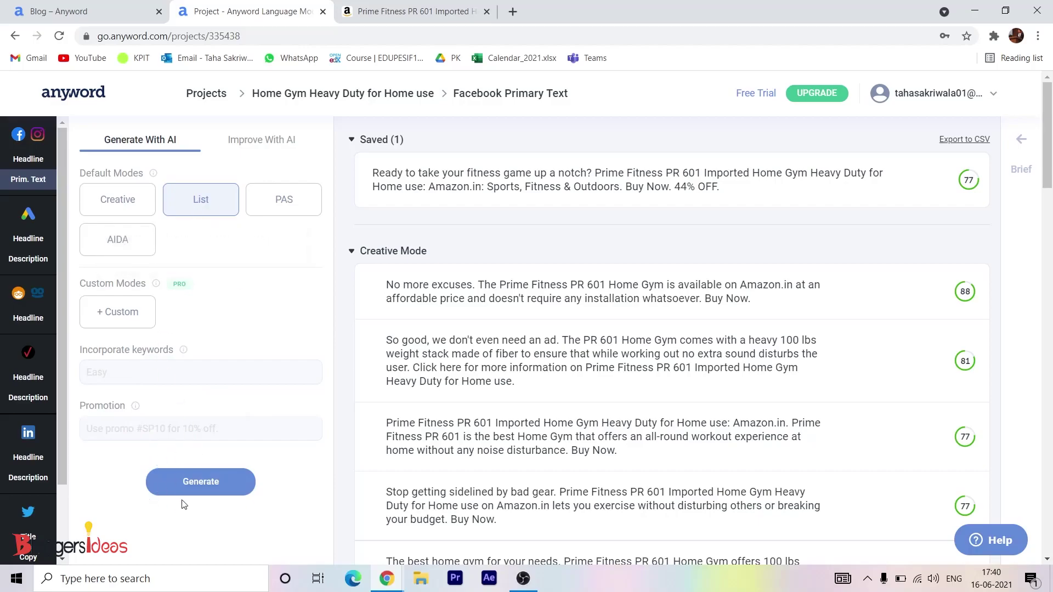
left_click(184, 488)
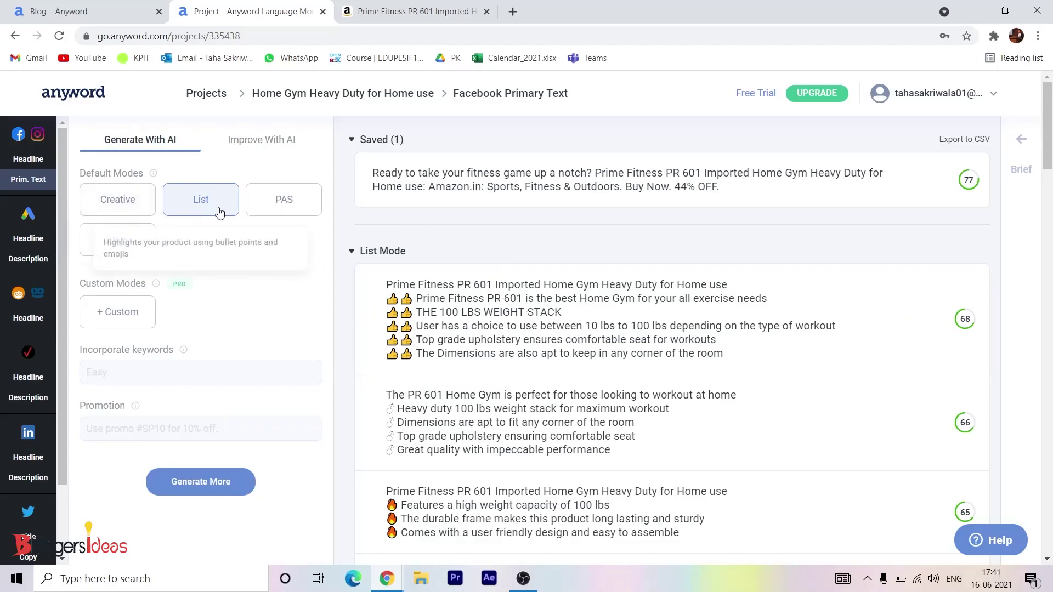
Examine the List mode variations, their performance scores and the emoji bullets in the Prime Fitness feature list.
scroll(475, 356, "down", 1)
scroll(475, 357, "up", 1)
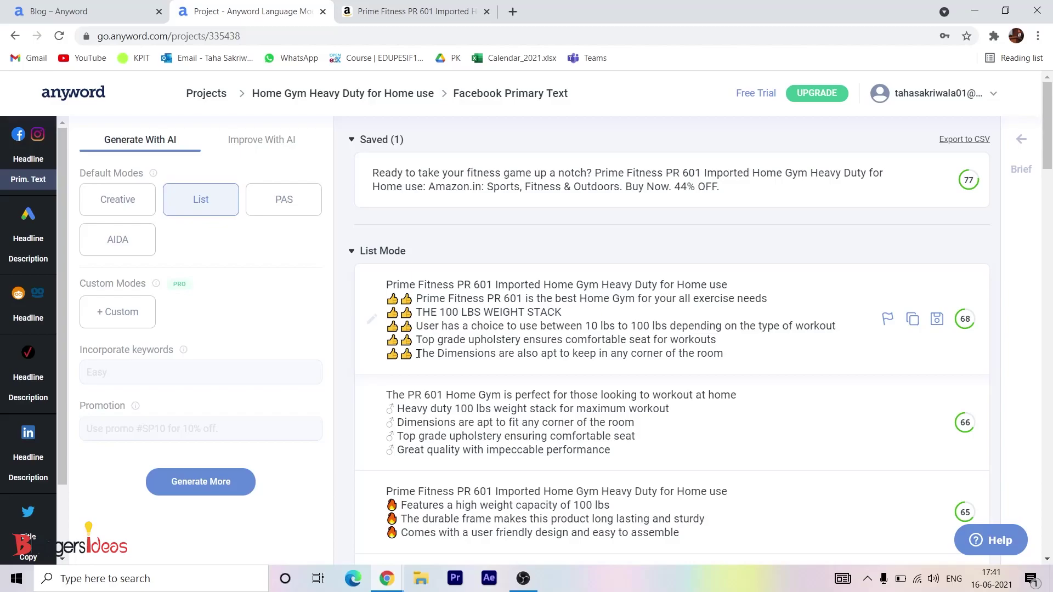
mouse_move(965, 324)
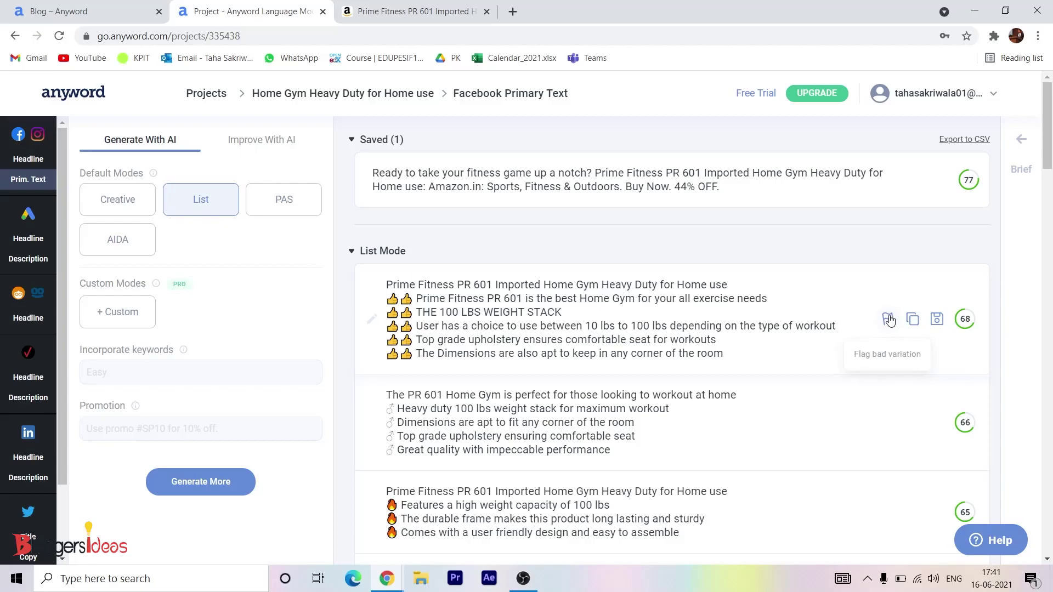
scroll(846, 392, "down", 3)
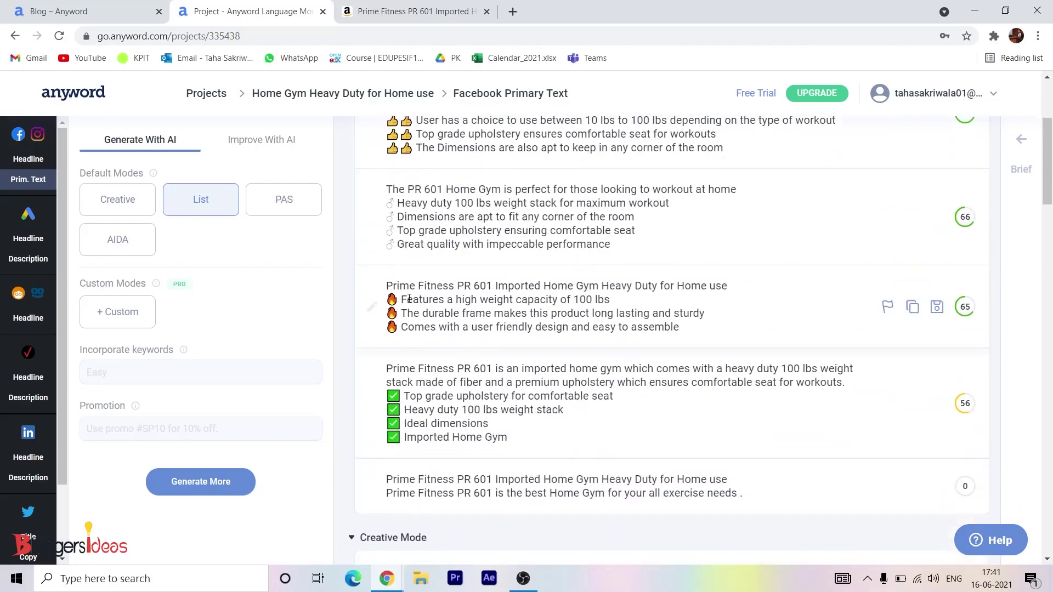
left_click_drag(387, 285, 702, 326)
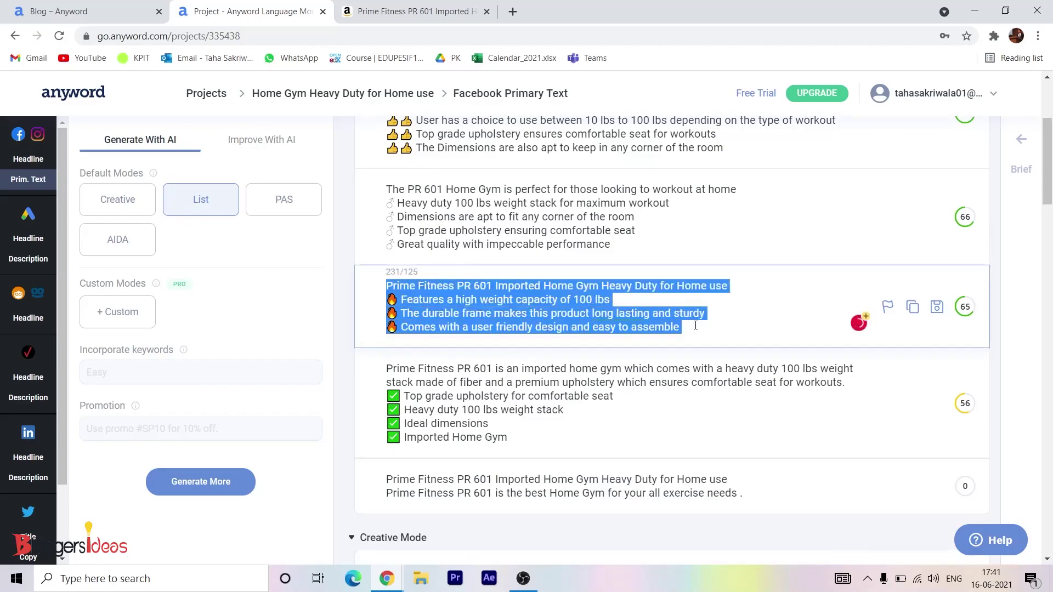
left_click(575, 343)
mouse_move(620, 314)
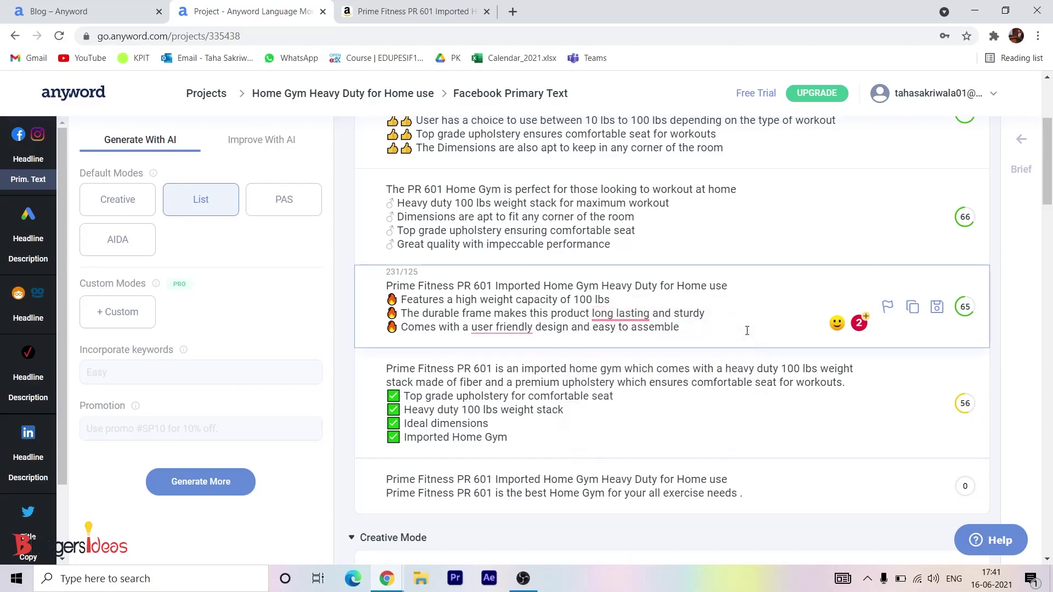
left_click_drag(680, 327, 386, 285)
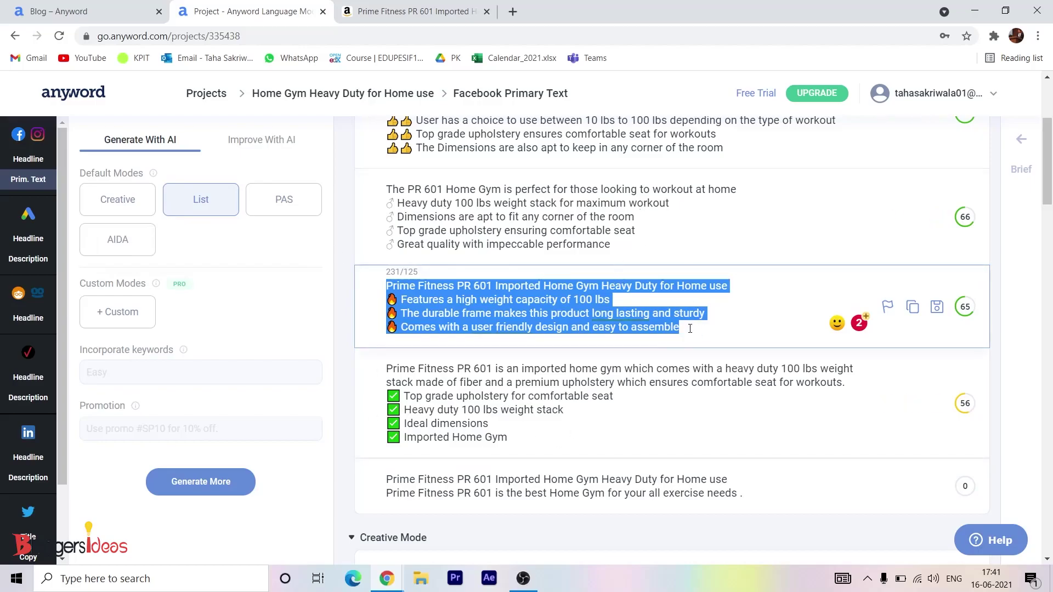
left_click(390, 285)
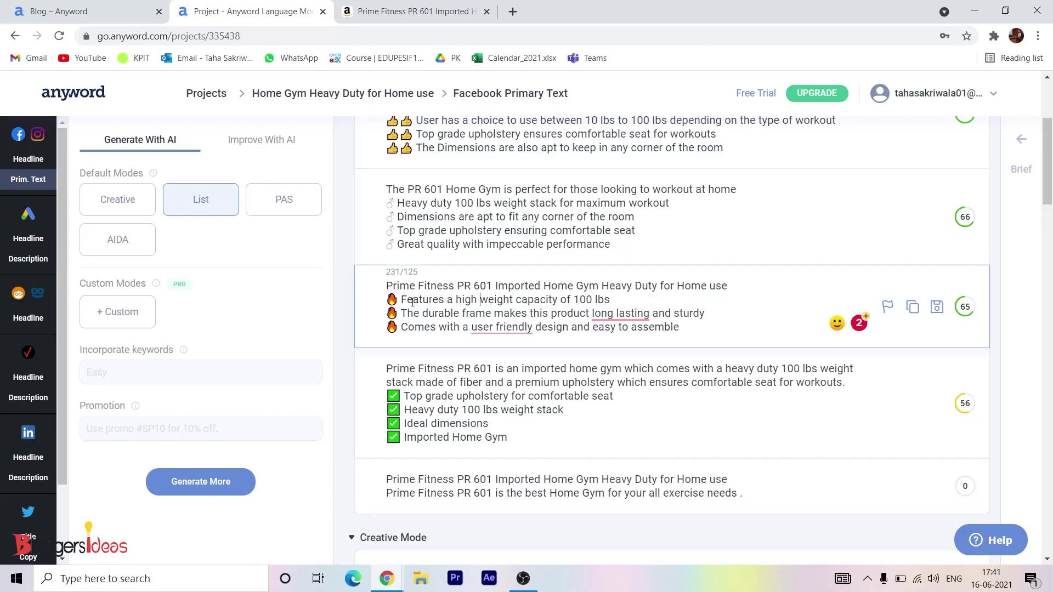
mouse_move(399, 300)
left_mouse_down()
mouse_move(386, 301)
mouse_move(387, 327)
mouse_move(387, 300)
left_mouse_up()
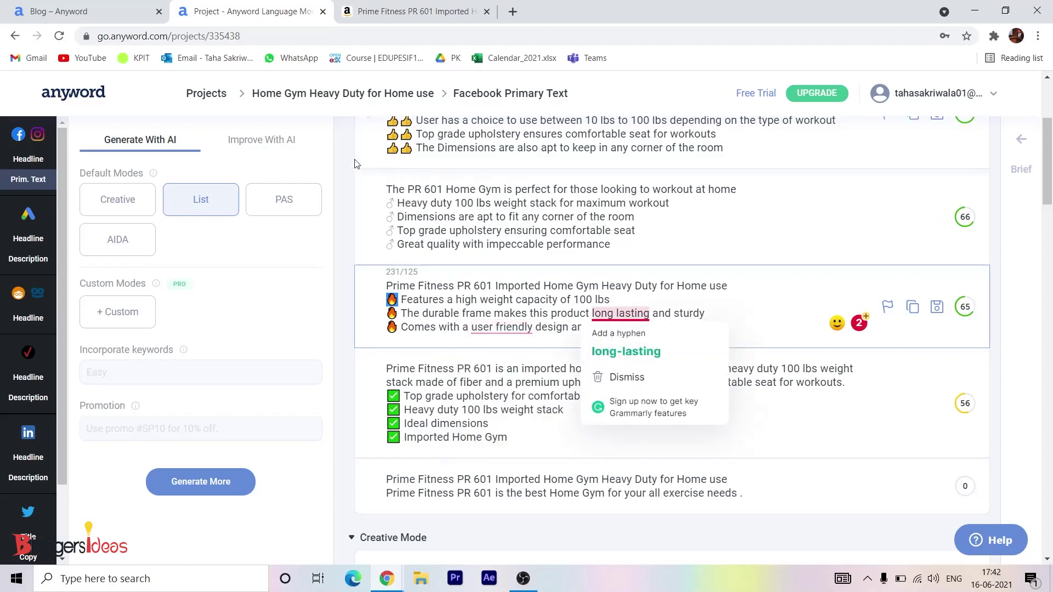
Generate Facebook primary text in PAS mode with the keyword "Fittness" and the promotion "44% OFF".
left_click(295, 204)
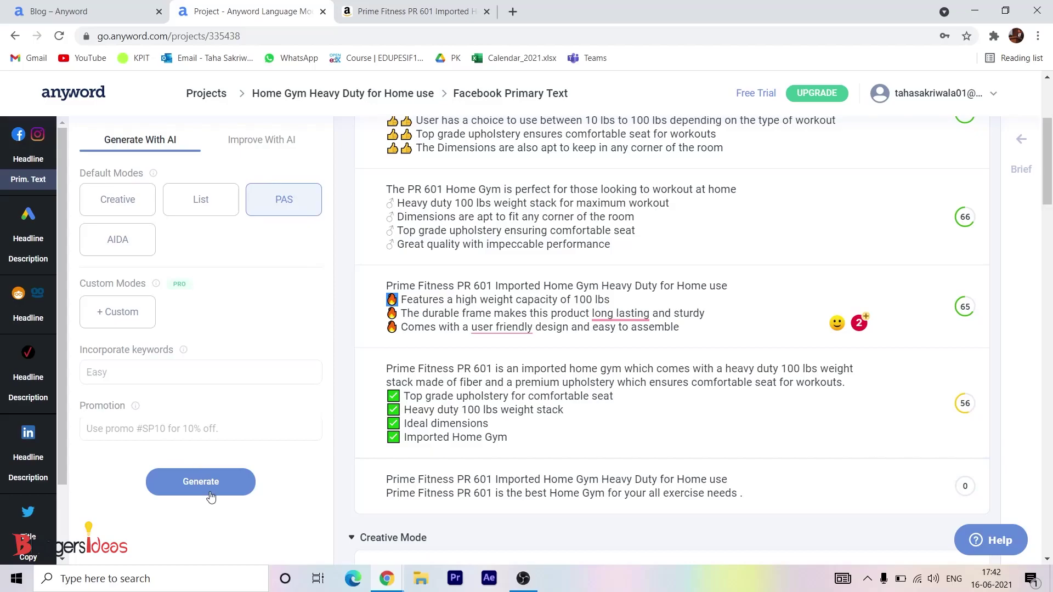
left_click(143, 373)
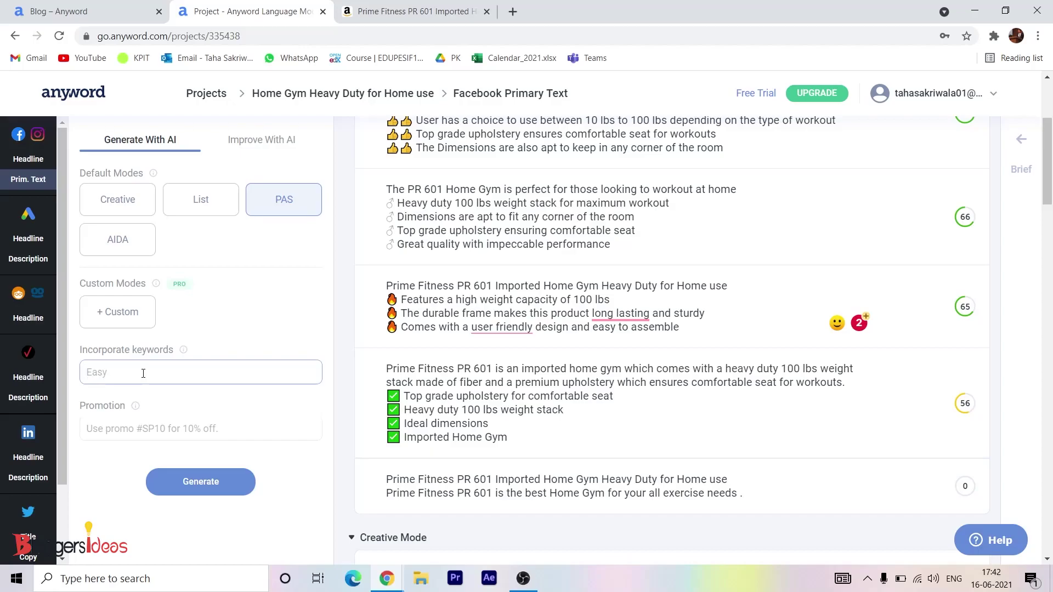
type("Fittness")
left_click(160, 426)
type("44% OFF")
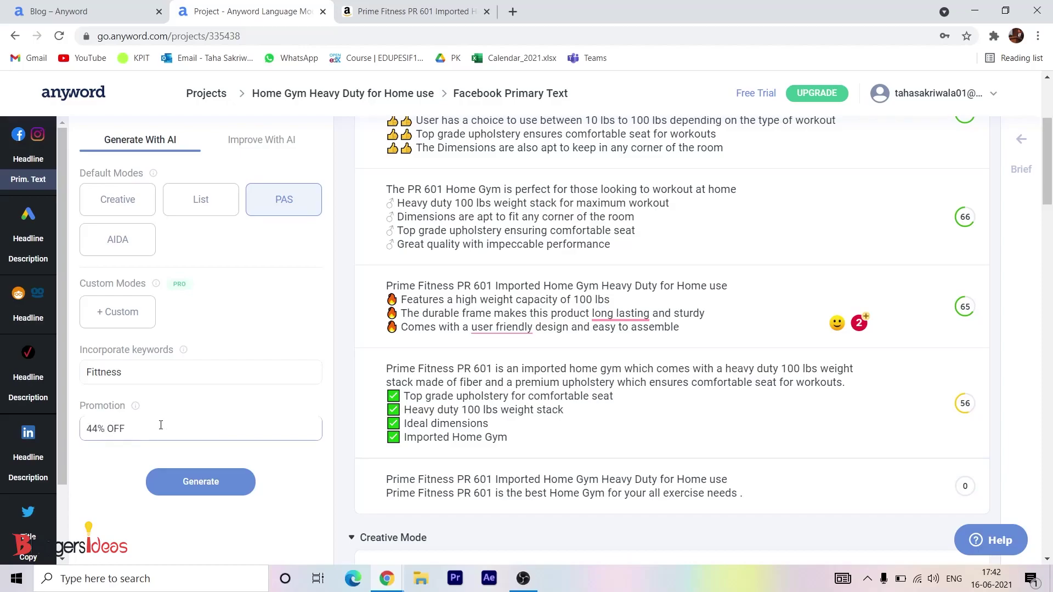
left_click(198, 473)
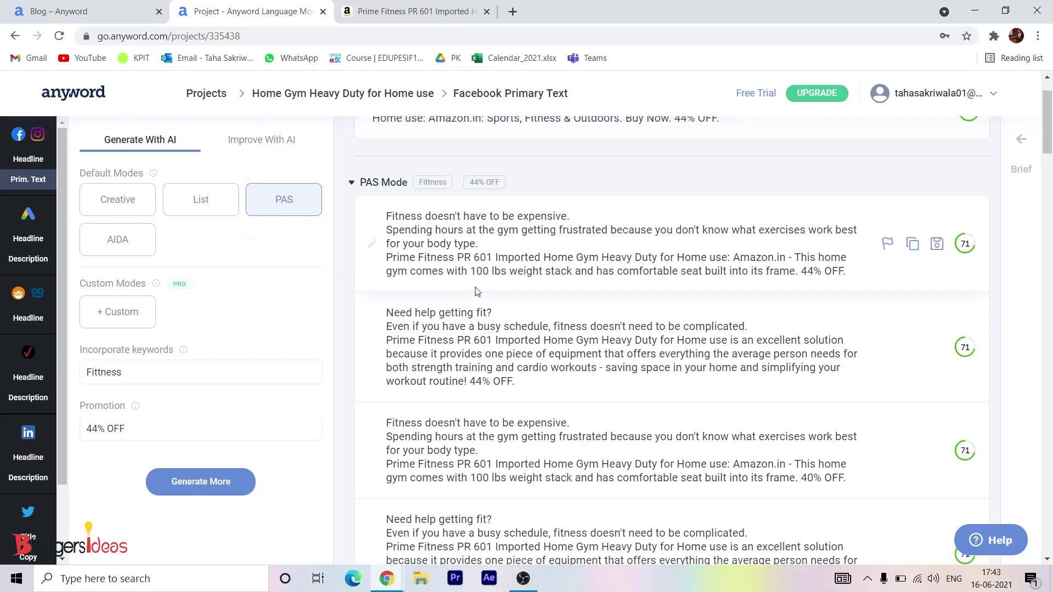
Switch the ad project to Google Search descriptions and generate Creative mode variations with the keyword "Fittness".
scroll(538, 317, "down", 3)
scroll(538, 317, "down", 3)
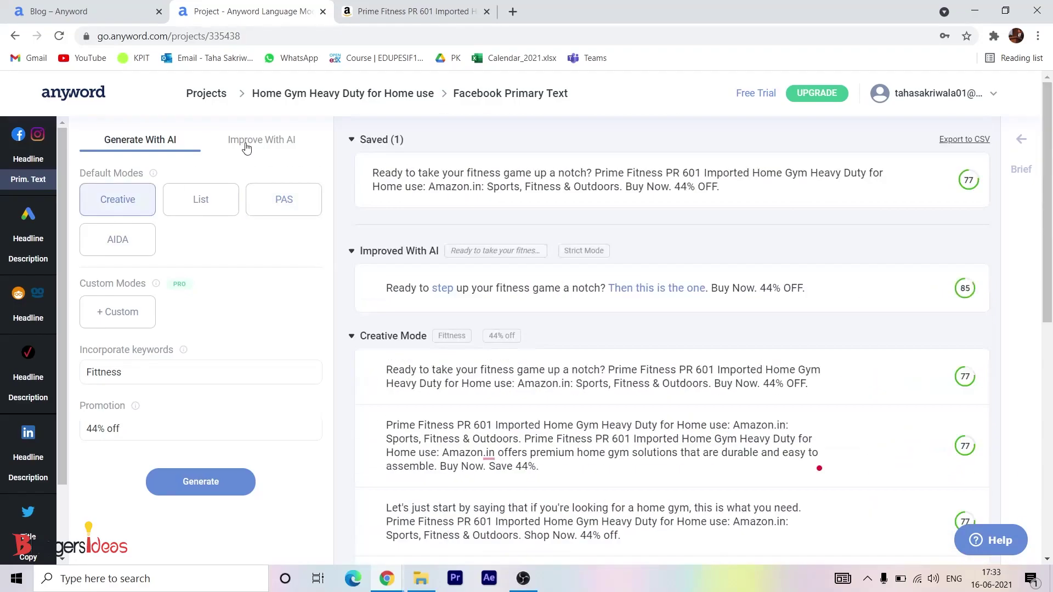
left_click(245, 143)
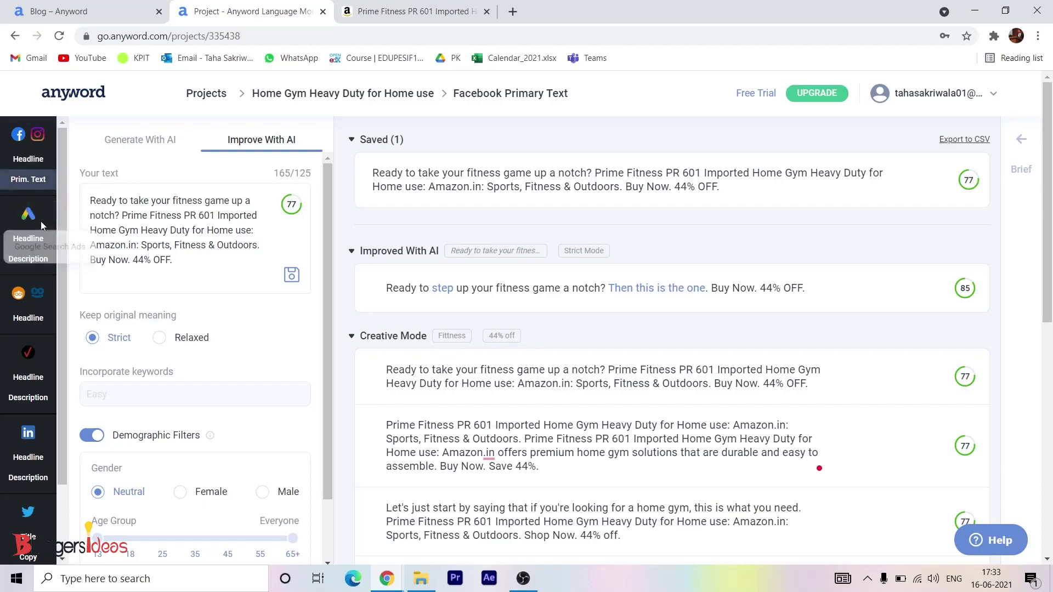
left_click(20, 262)
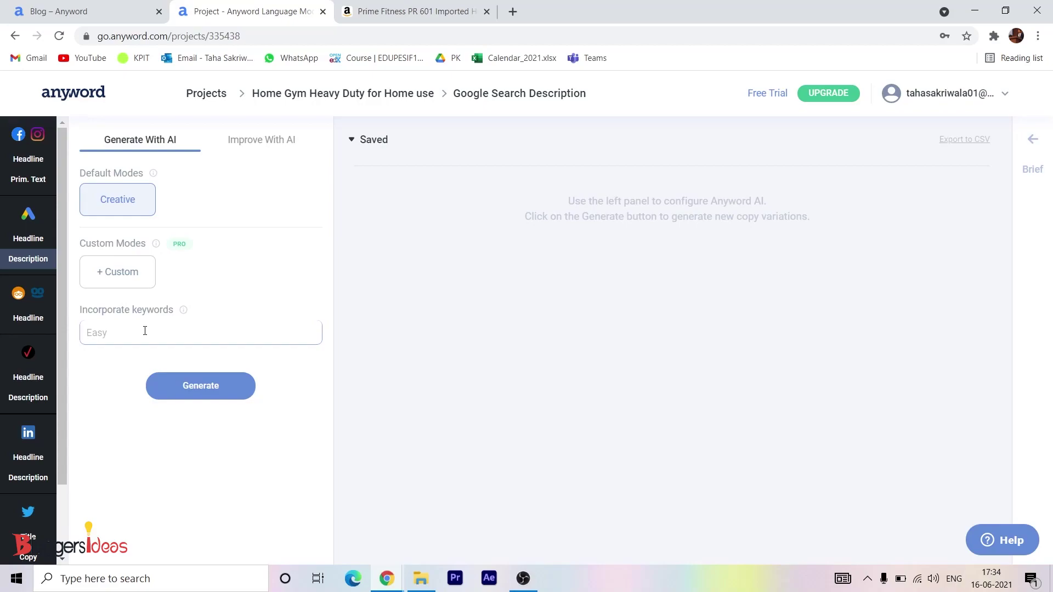
type("Fittness")
left_click(187, 397)
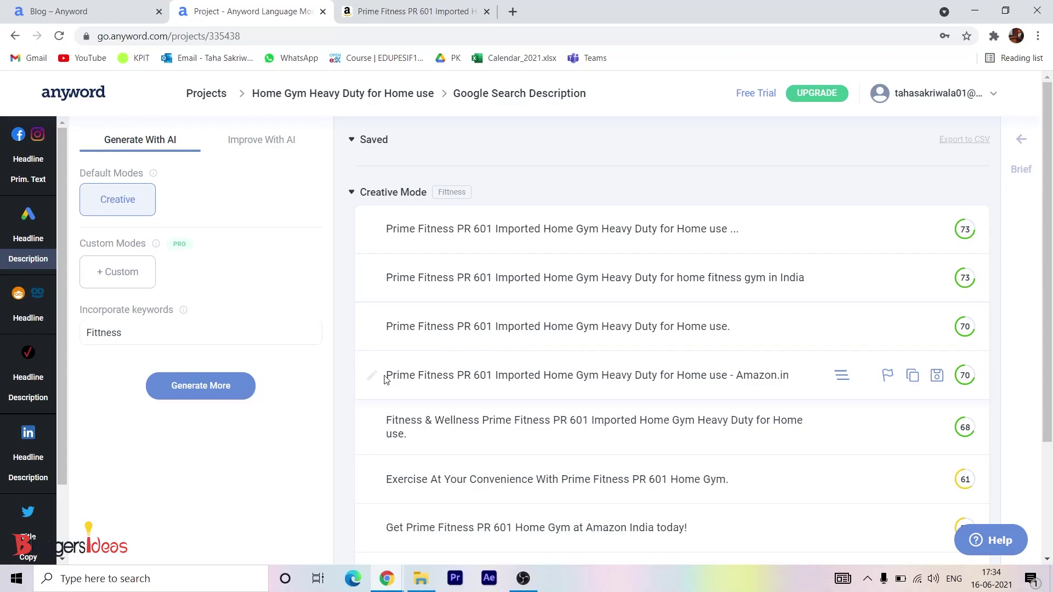
Examine the generated Google Search description variations, their performance scores and the predicted engagement by age and gender.
scroll(387, 376, "down", 1)
triple_click(461, 362)
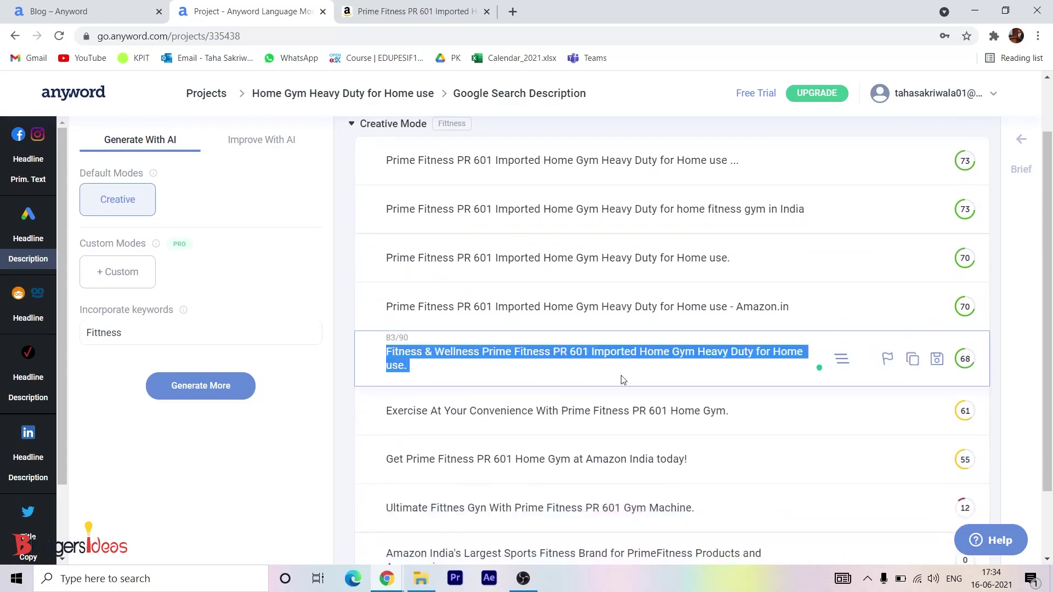
scroll(581, 373, "down", 2)
left_click(674, 374)
left_click_drag(688, 374, 374, 383)
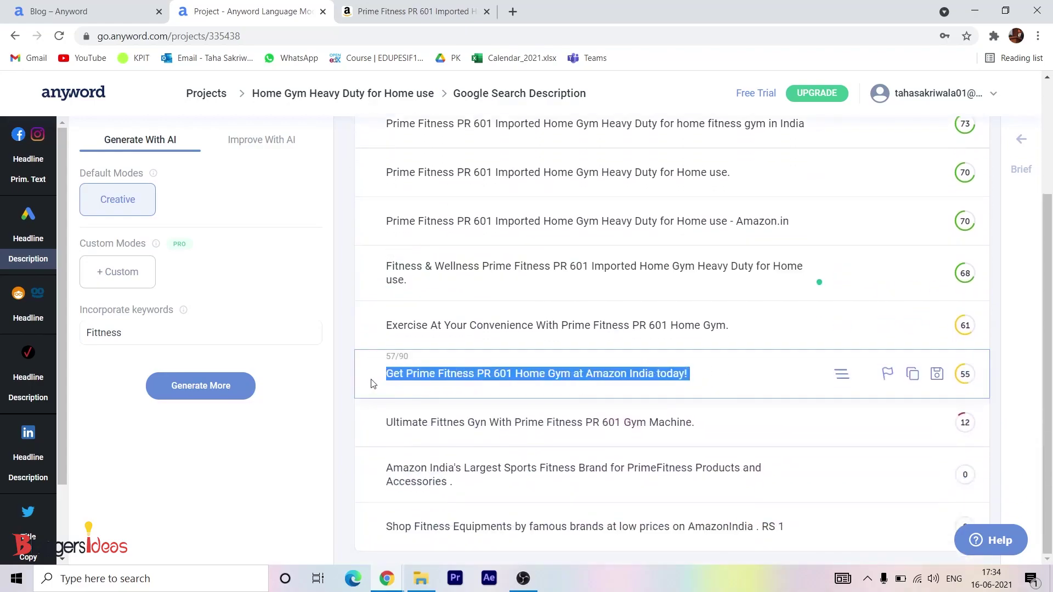
left_click(707, 433)
left_click_drag(707, 433, 388, 425)
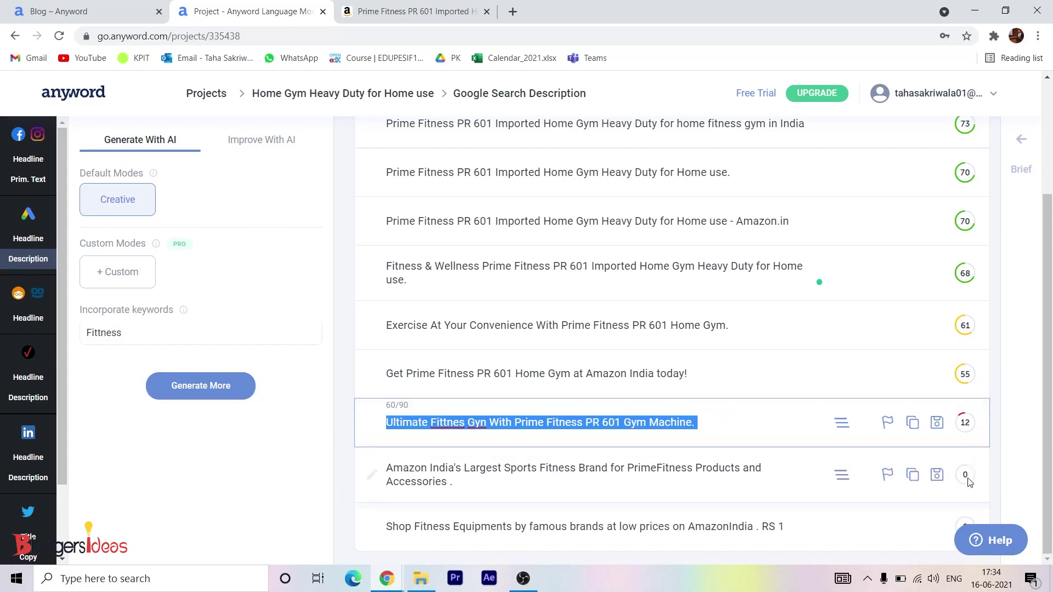
mouse_move(970, 381)
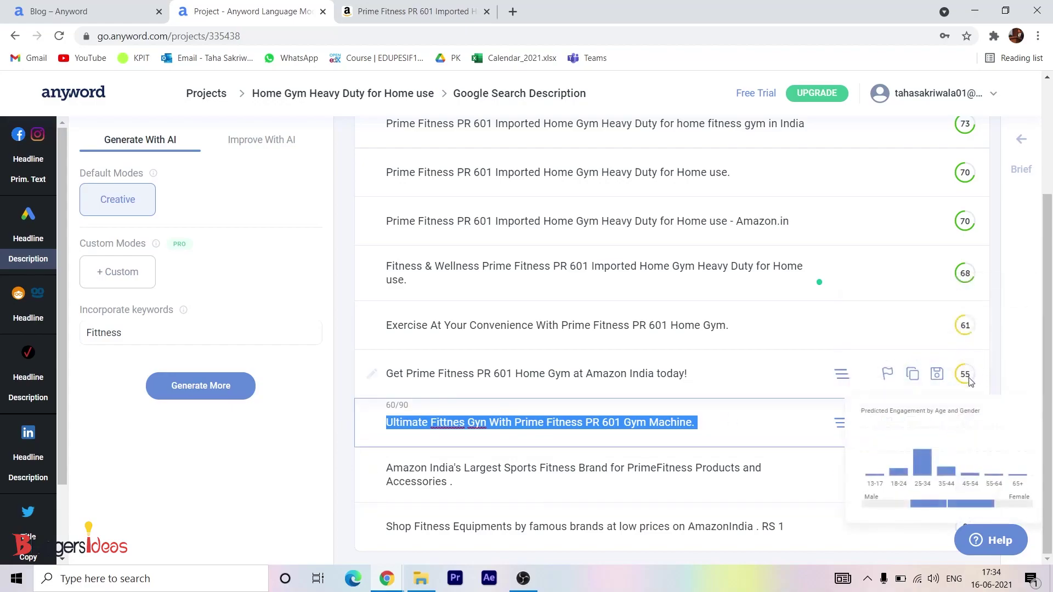
scroll(969, 381, "up", 3)
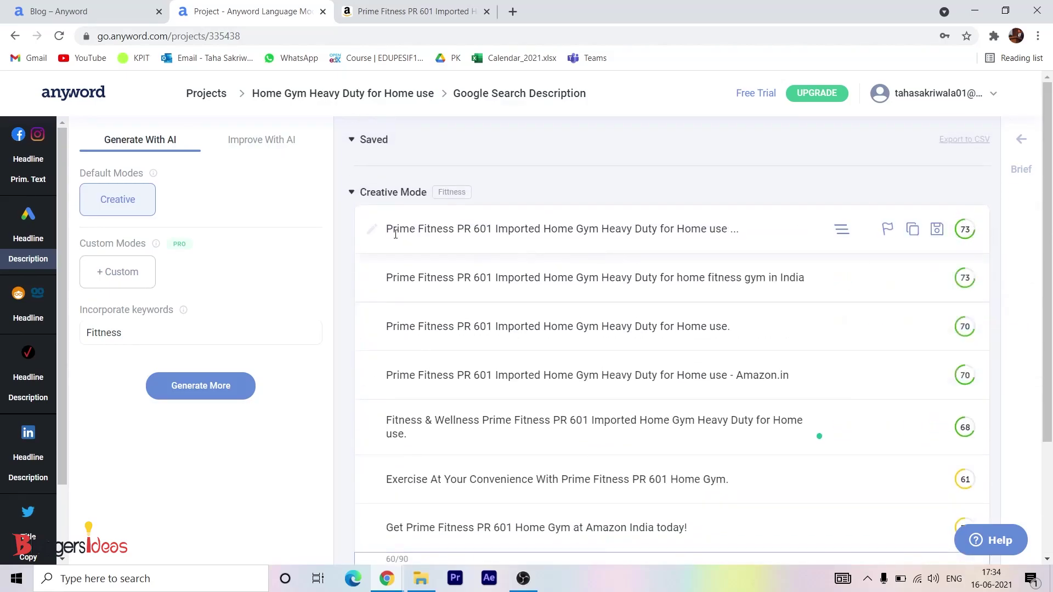
left_click_drag(387, 233, 752, 235)
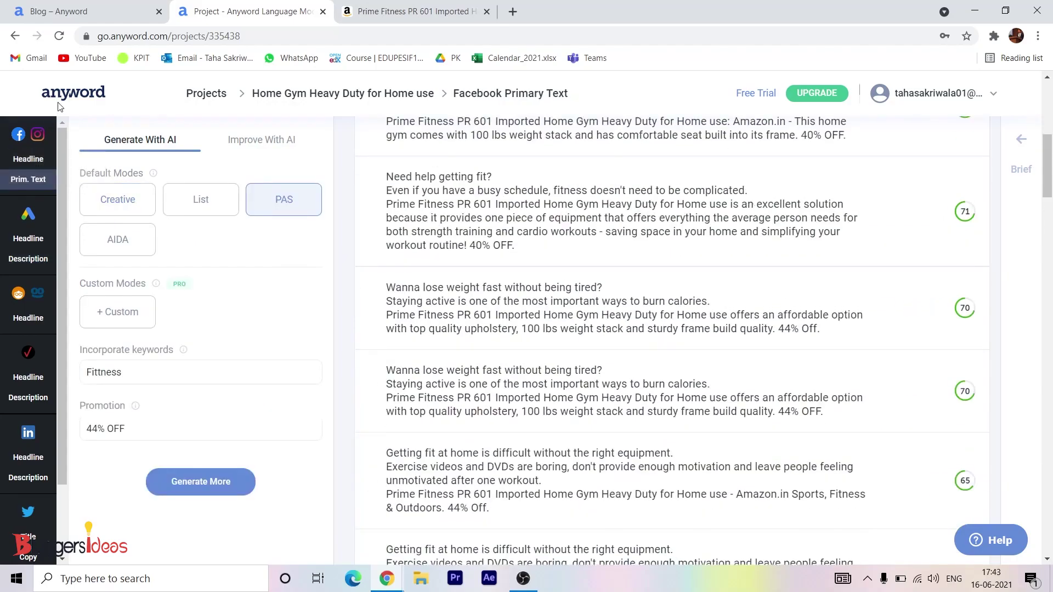
Return to the project list and start a new SMS copy project.
left_click(56, 99)
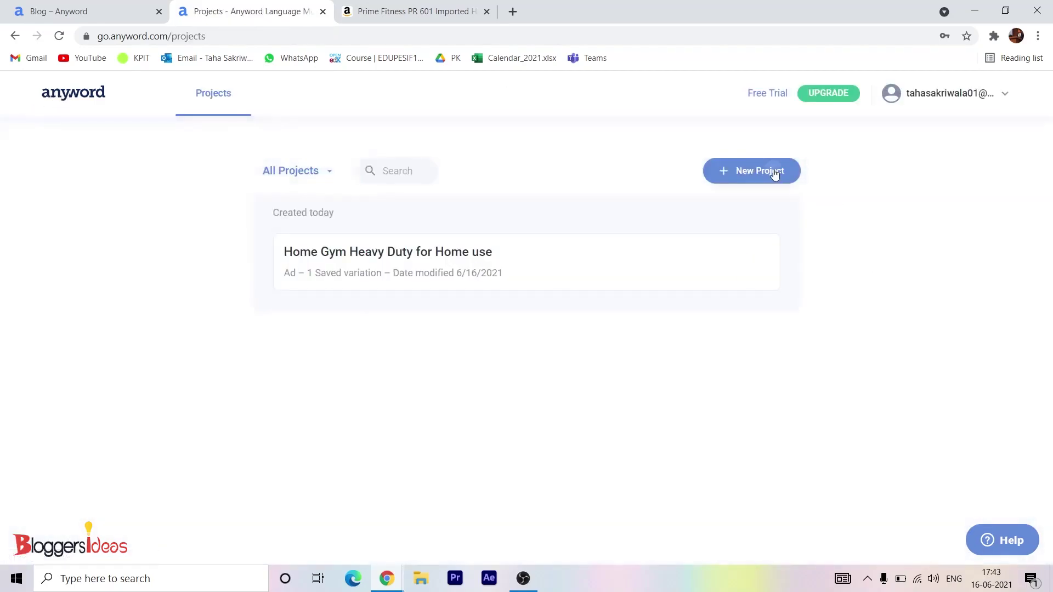
left_click(776, 171)
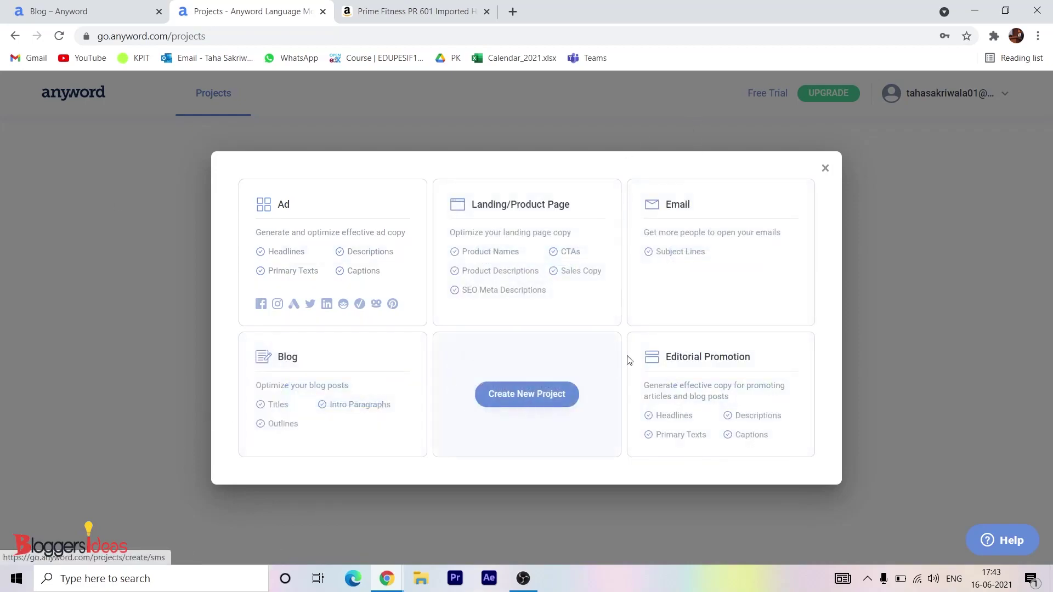
left_click(541, 407)
Name the SMS project "Home Gym Heavy Duty for Home use", copying the wording from the product title on the Amazon page.
left_click(477, 305)
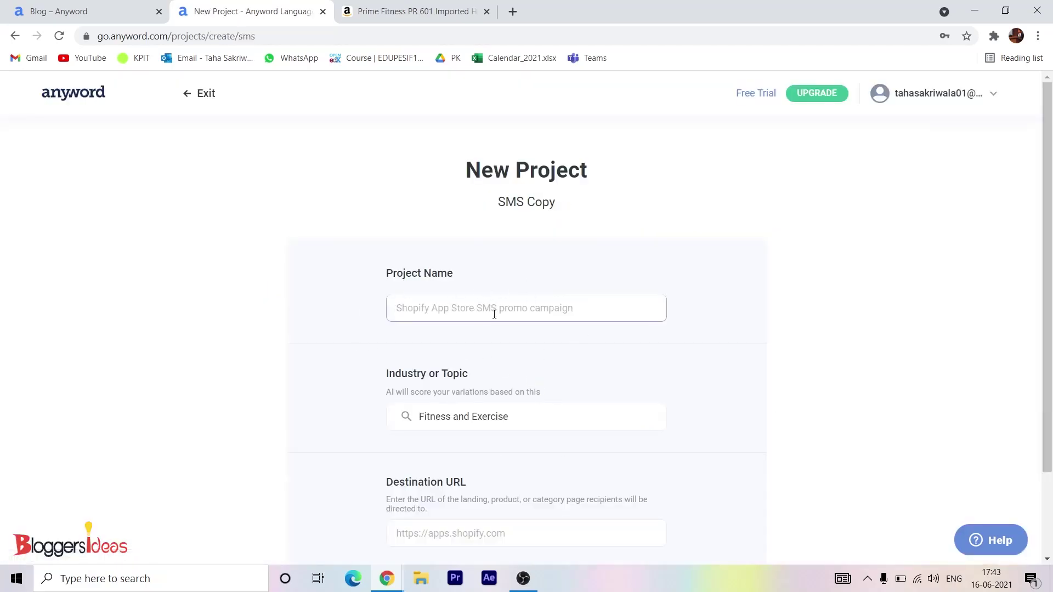
left_click(367, 6)
left_click_drag(725, 135, 676, 160)
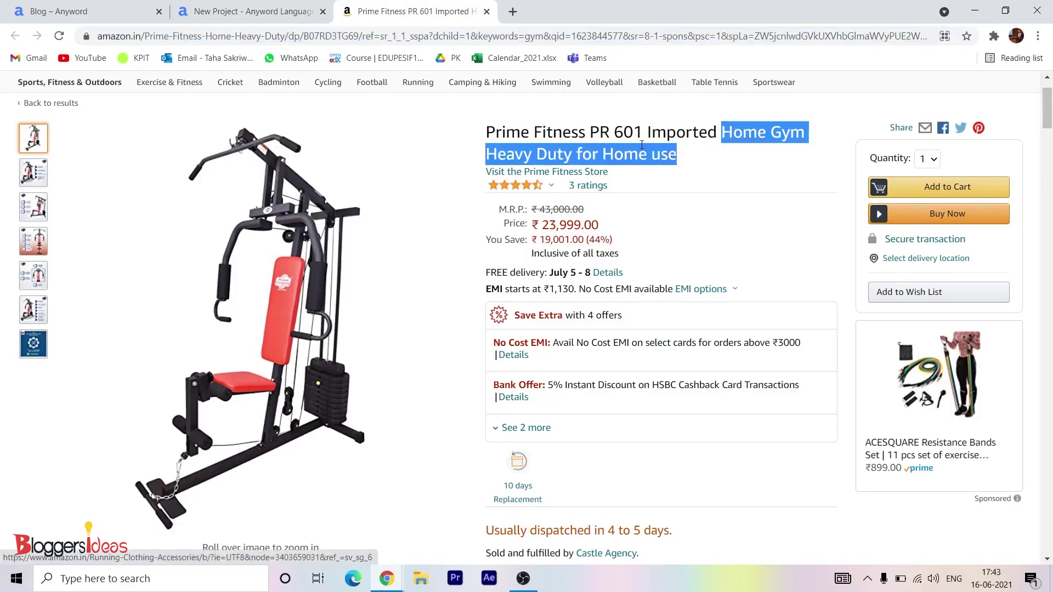
key("ctrl+c")
left_click(294, 6)
left_click(529, 313)
key("ctrl+v")
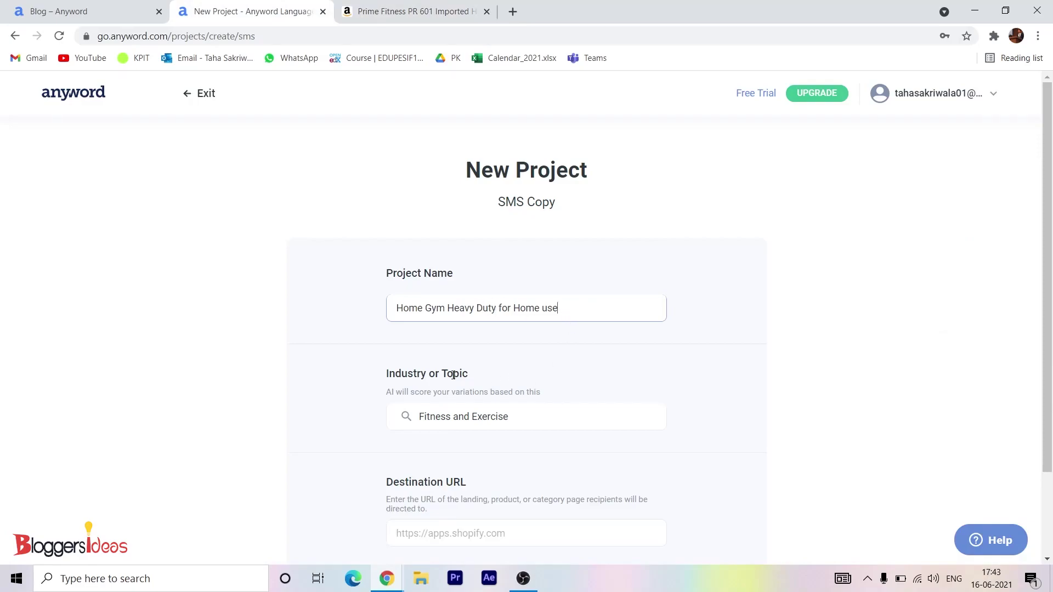
Use the Amazon home gym page's address as the destination URL and create the SMS project.
scroll(509, 366, "down", 2)
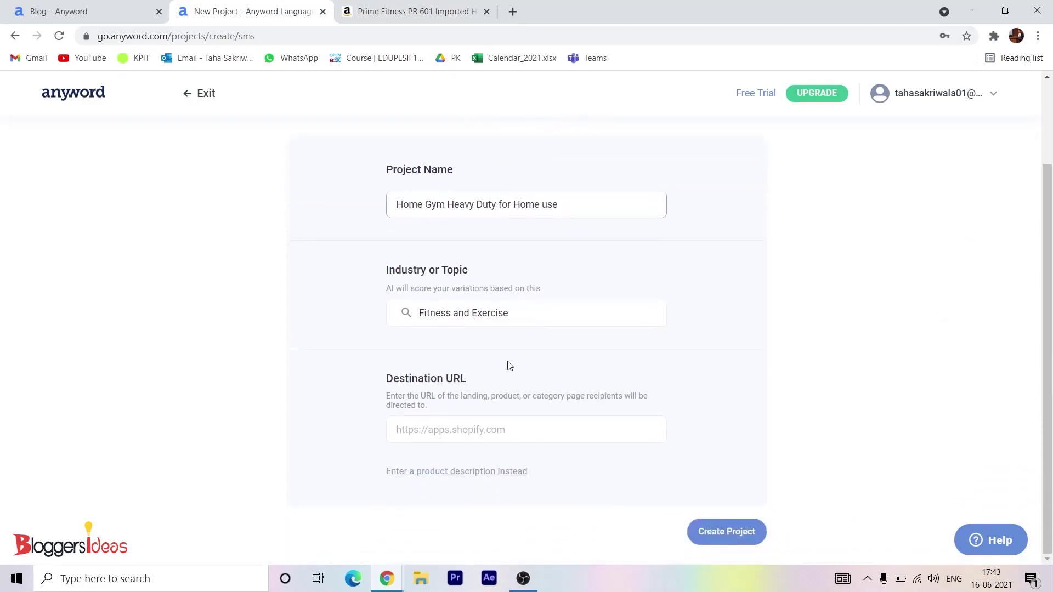
left_click(528, 319)
left_click(475, 433)
left_click(411, 11)
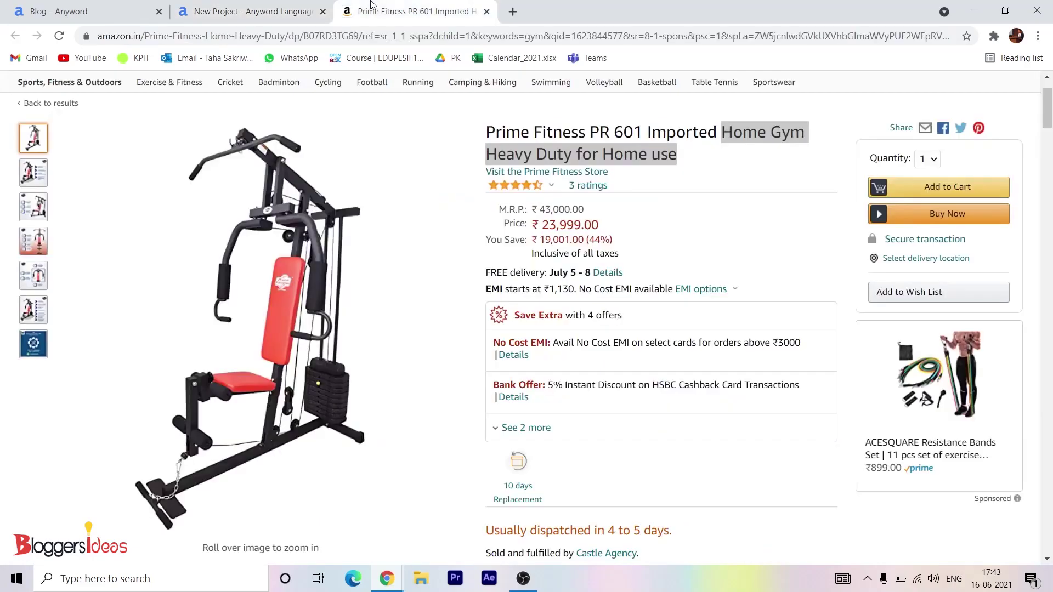
left_click(357, 37)
key("ctrl+c")
left_click(247, 11)
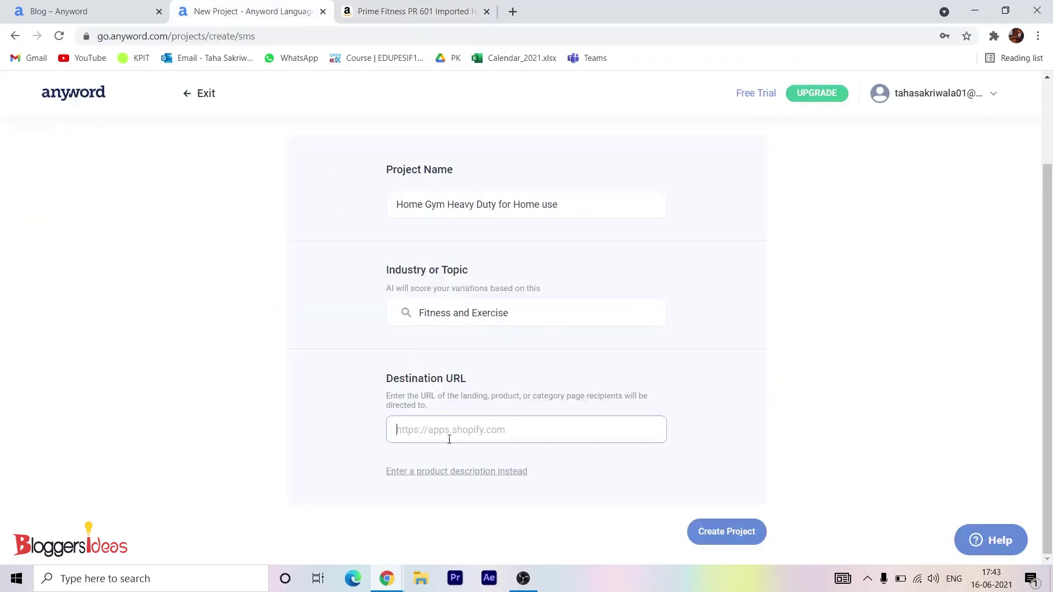
key("ctrl+v")
left_click(754, 532)
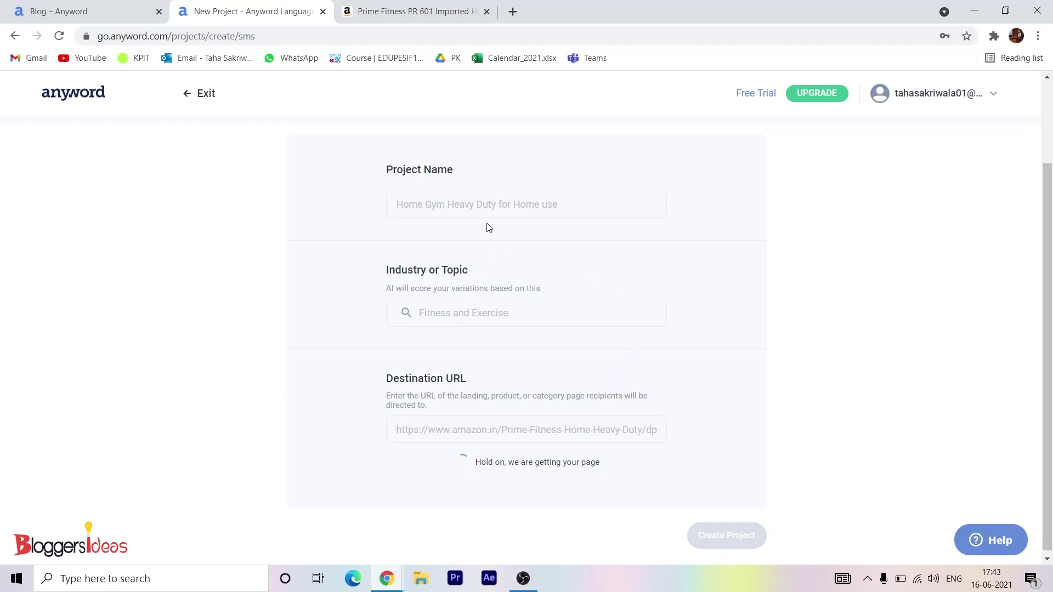
left_click(727, 531)
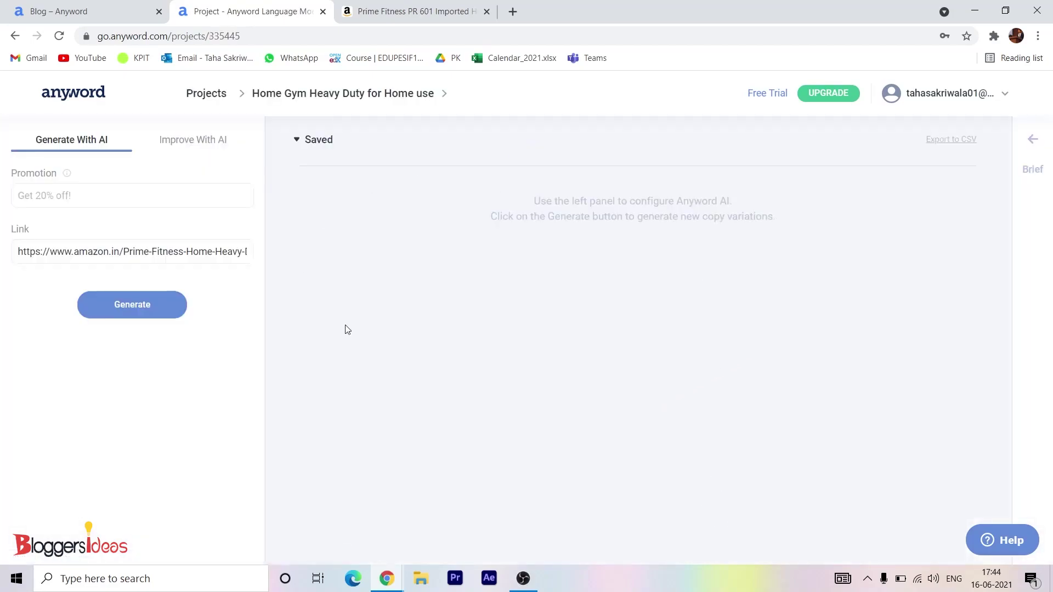
Generate SMS copy variations with the promotion "Get 44% OFF".
left_click(122, 196)
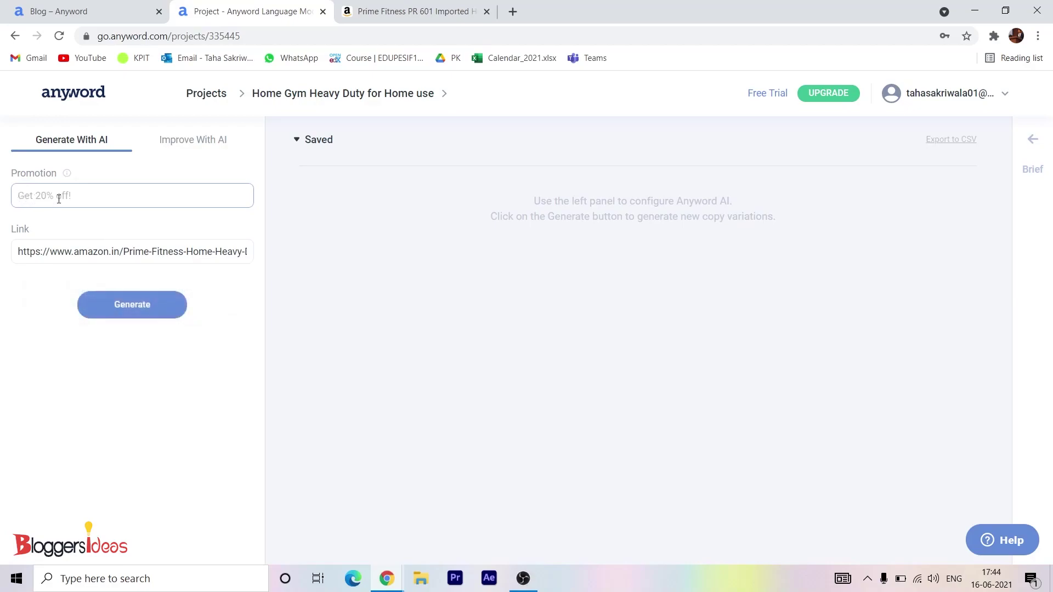
type("Get 44% OFF")
left_click(141, 304)
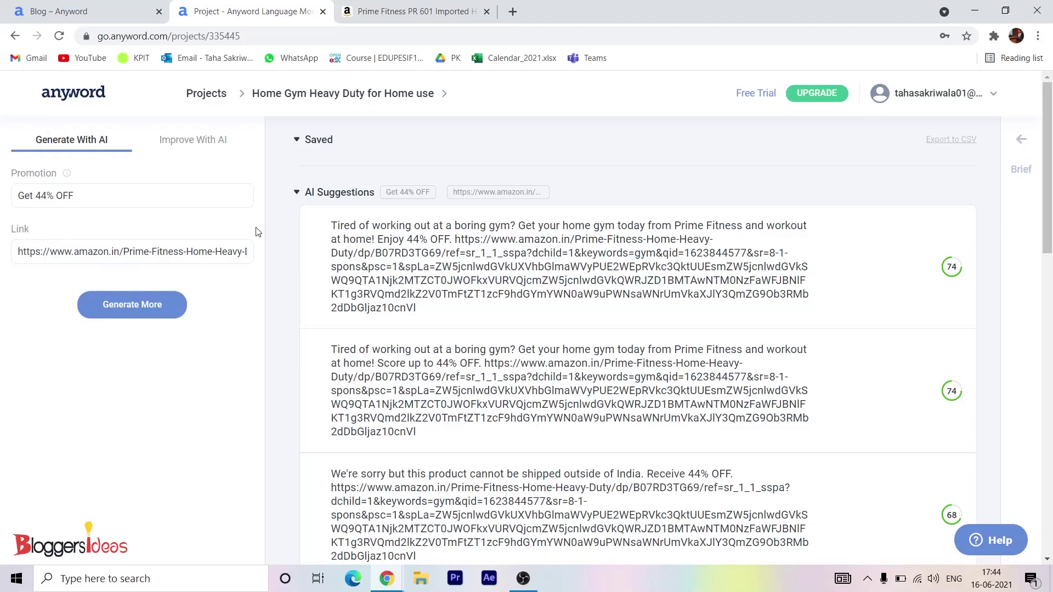
Examine the SMS suggestions, comparing their opening lines, the embedded product link and the performance scores.
left_click_drag(332, 223, 718, 235)
left_click(484, 252)
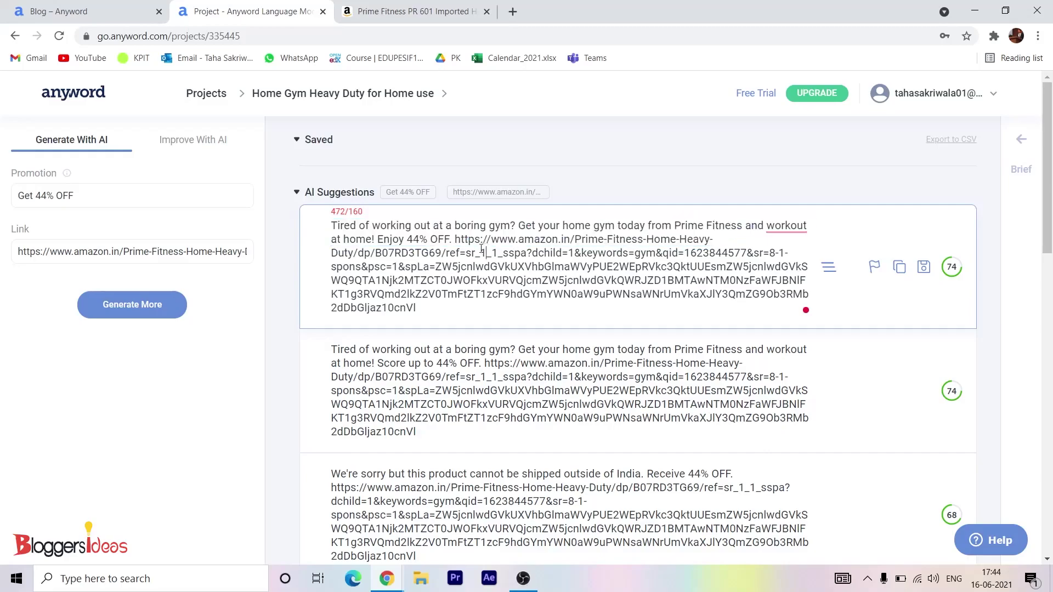
left_click_drag(388, 253, 497, 296)
left_click(500, 300)
scroll(606, 375, "down", 4)
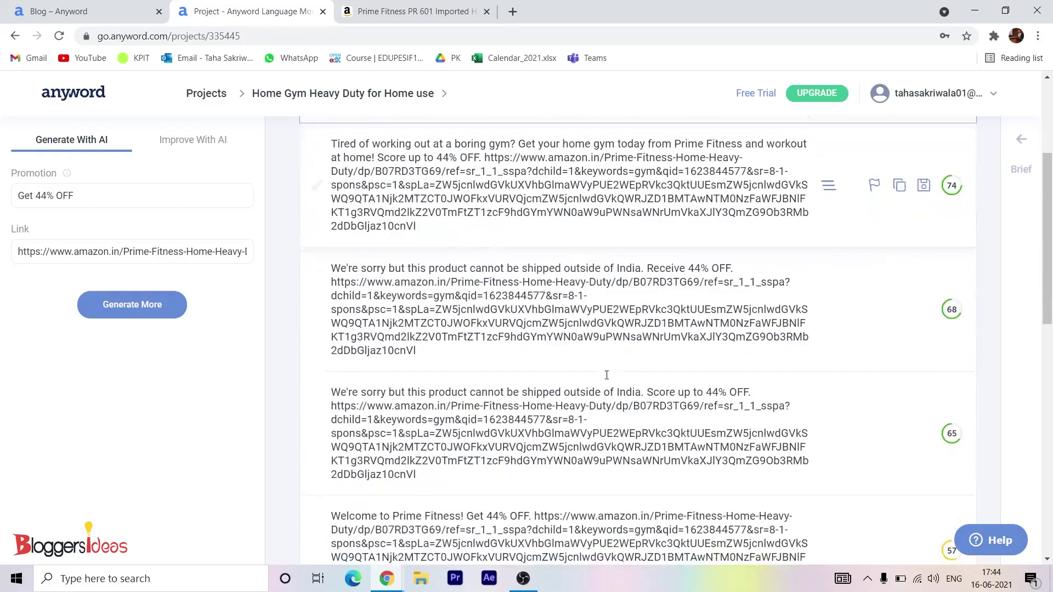
left_click_drag(733, 268, 330, 268)
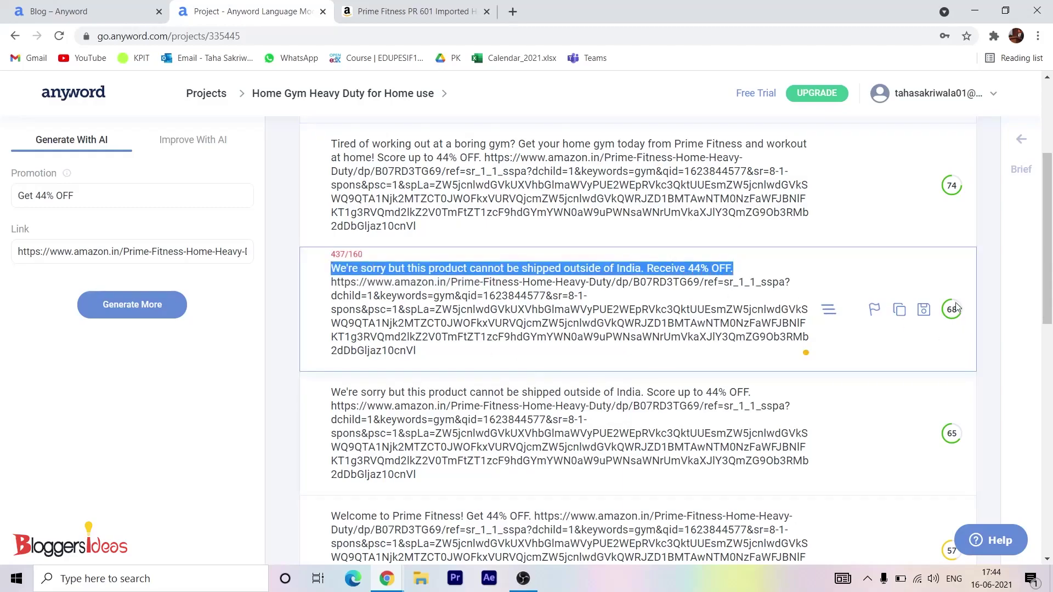
scroll(955, 304, "up", 4)
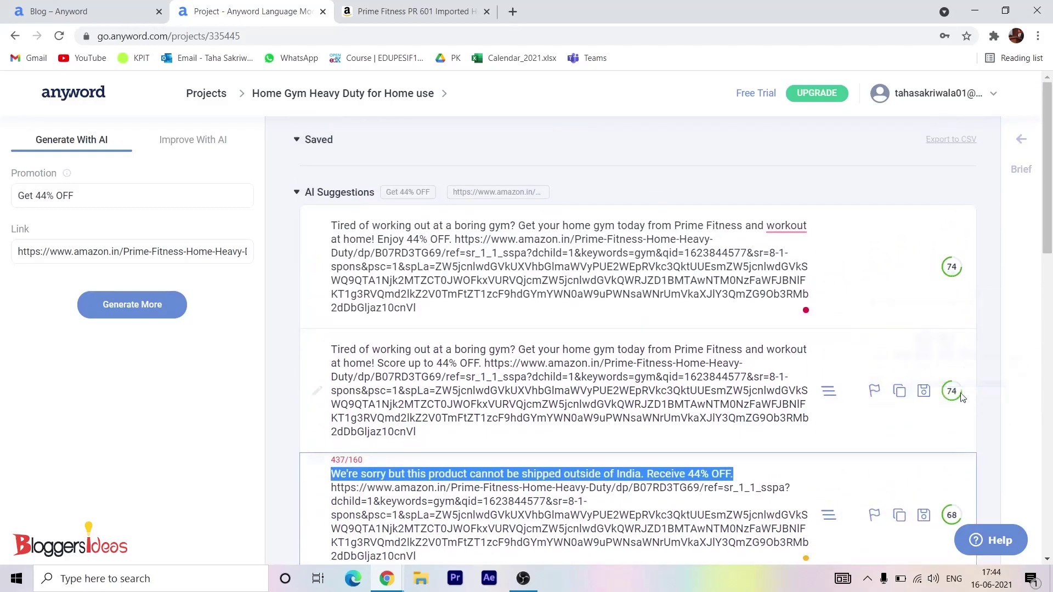
scroll(552, 357, "down", 5)
scroll(553, 356, "down", 10)
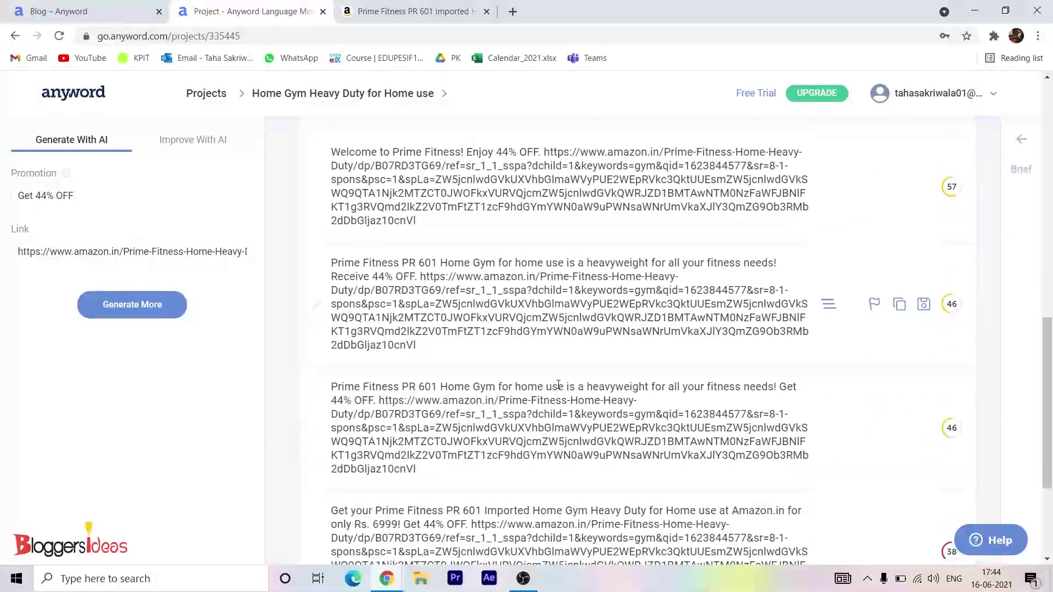
scroll(559, 384, "up", 7)
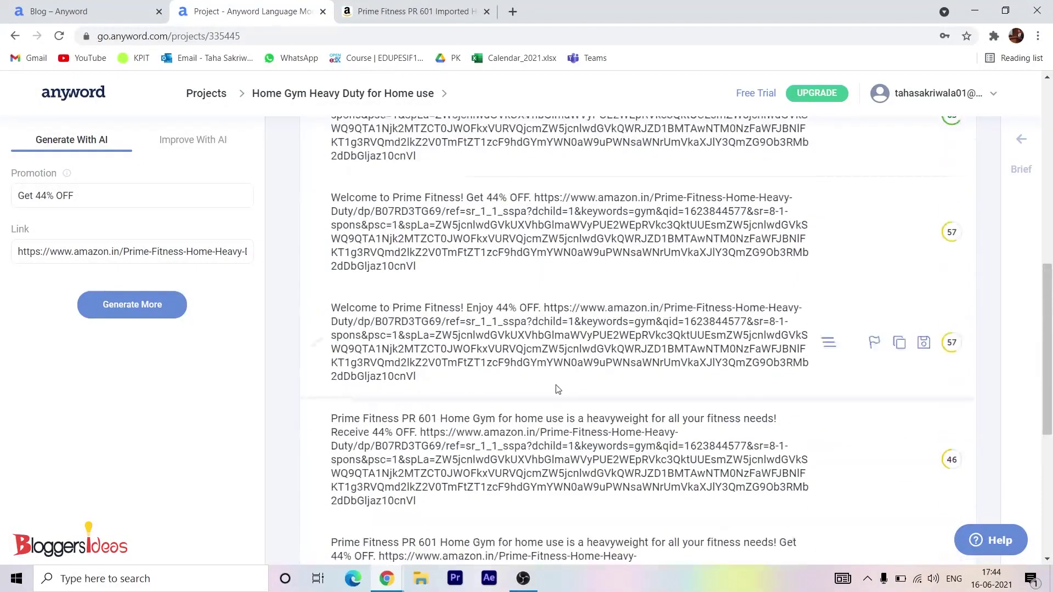
Return to the project list and bring up the project types for another new project.
left_click(76, 94)
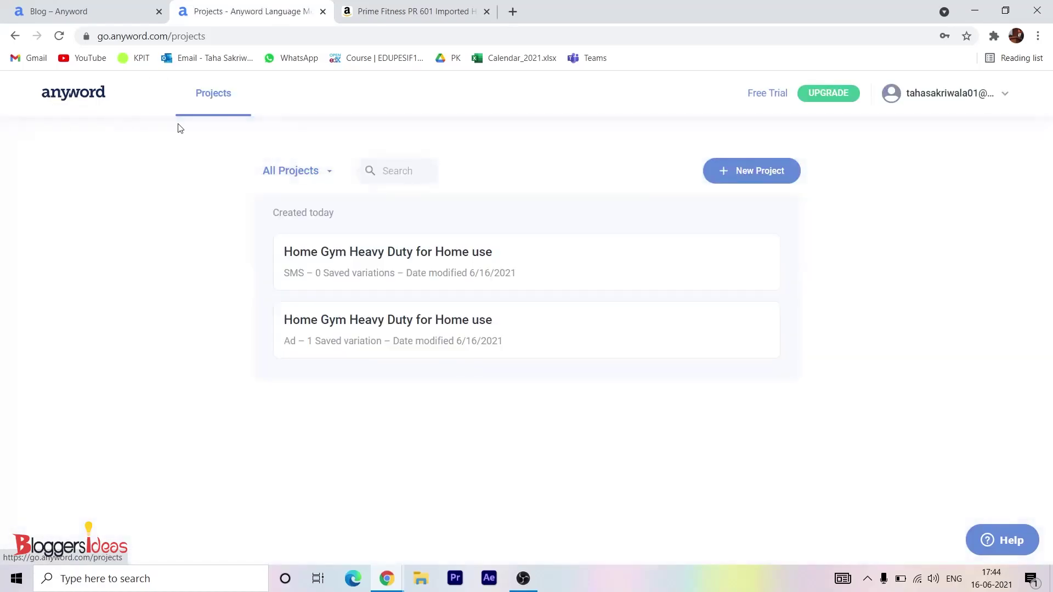
left_click(759, 181)
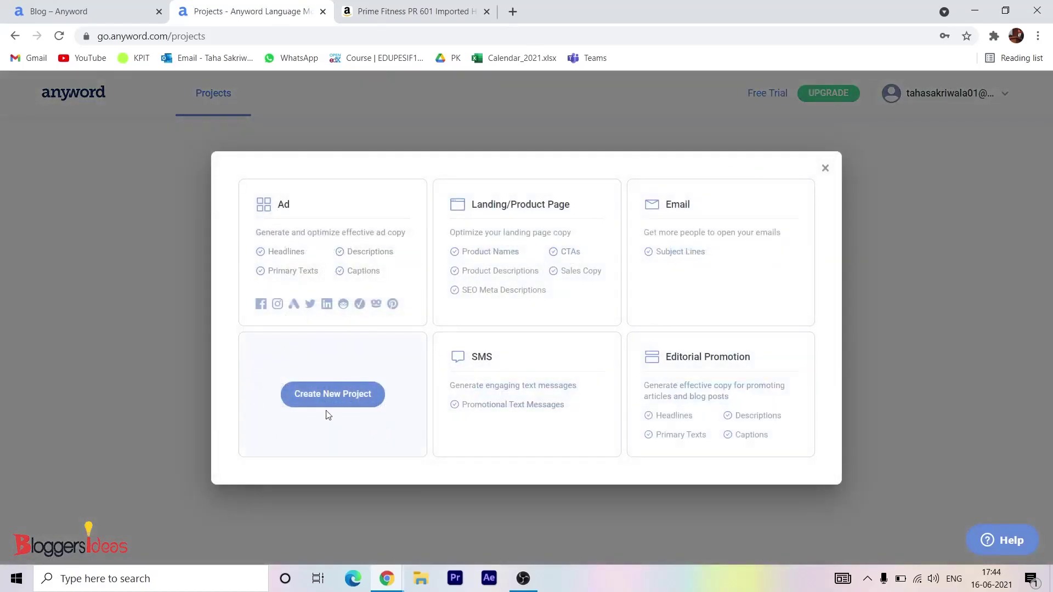